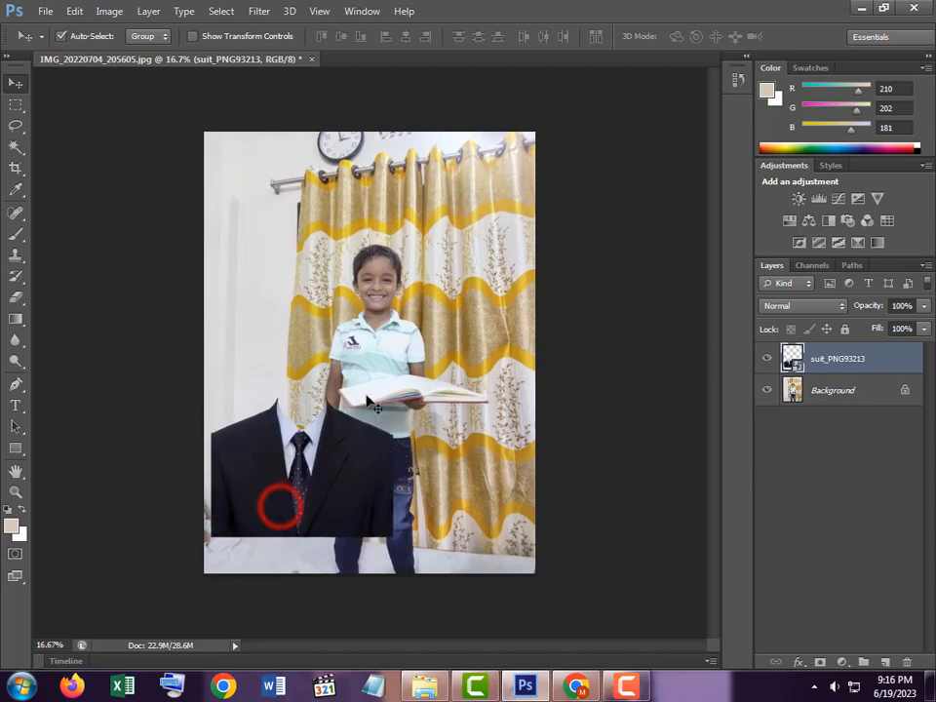
Bring the New folder (2) window of sample passport photos to the front from the taskbar
{"action": "left_click", "coordinate": [424, 686]}
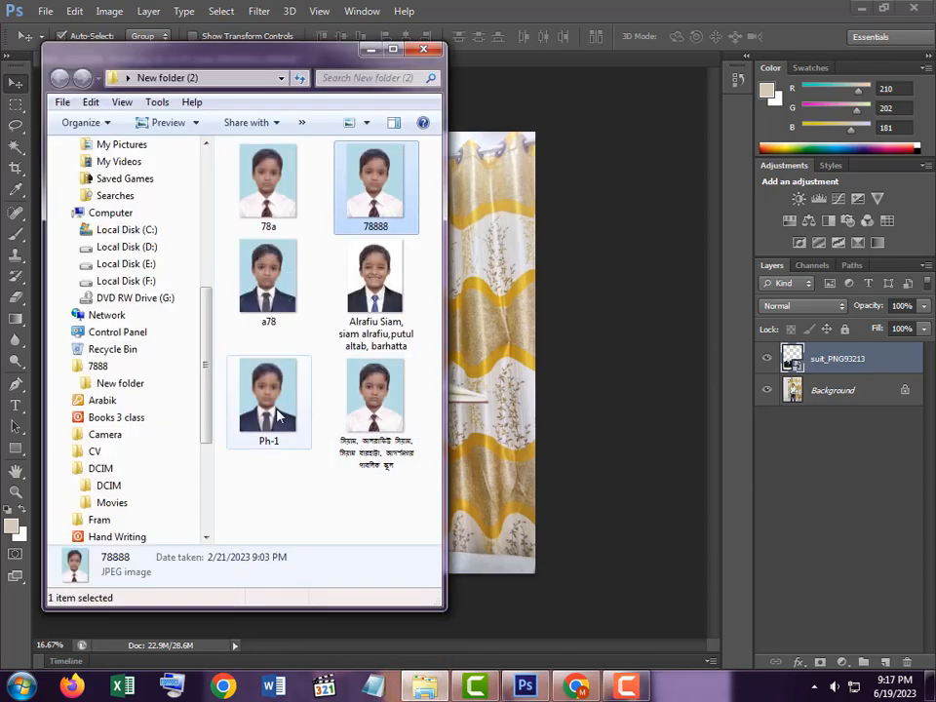
Open Ph-1 in Photo Viewer and browse back through the samples, past a78 and 78888
{"action": "double_click", "coordinate": [273, 400]}
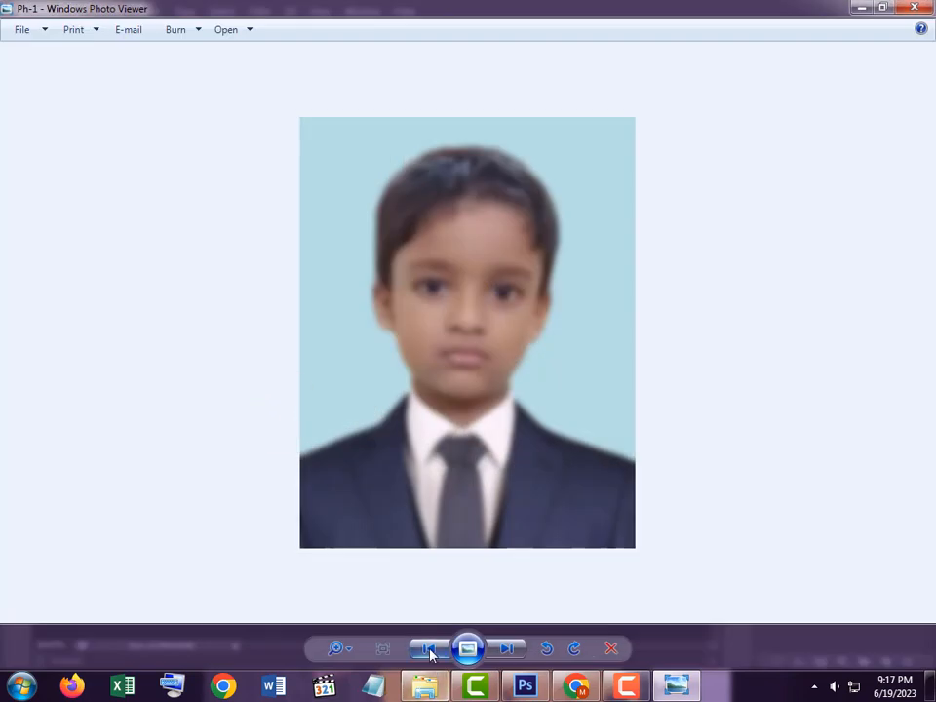
{"action": "left_click", "coordinate": [428, 648]}
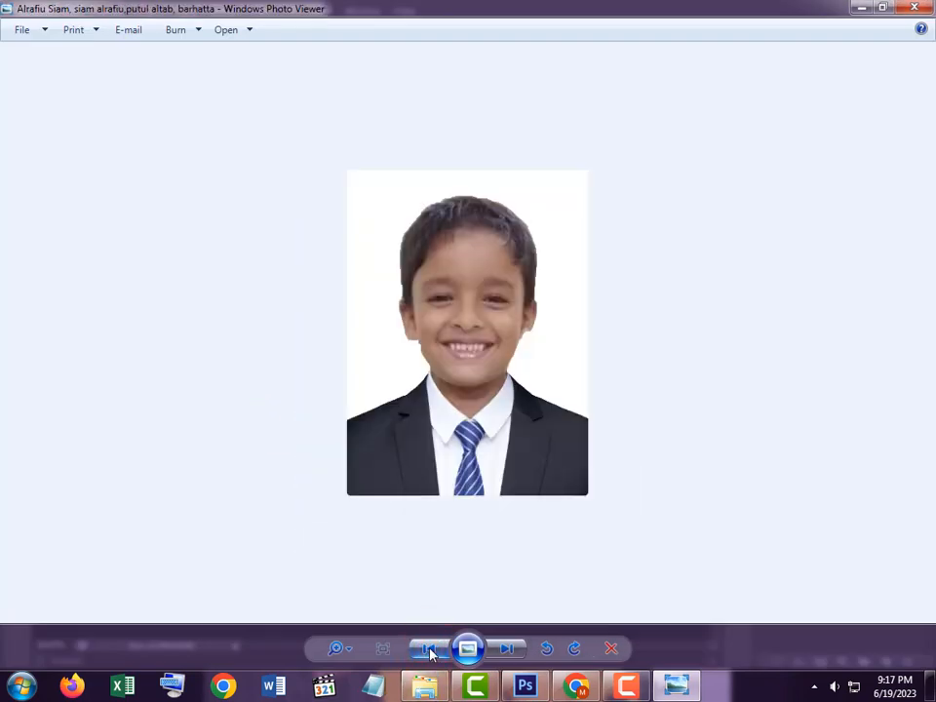
{"action": "left_click", "coordinate": [429, 648]}
{"action": "left_click", "coordinate": [429, 648]}
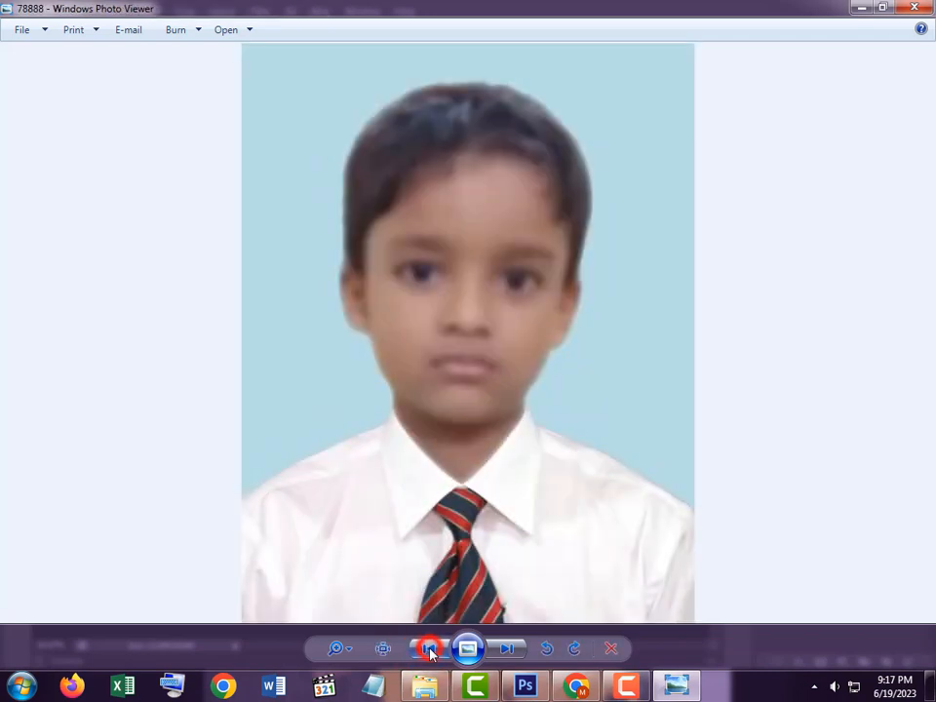
{"action": "left_click", "coordinate": [429, 648]}
{"action": "left_click", "coordinate": [429, 649]}
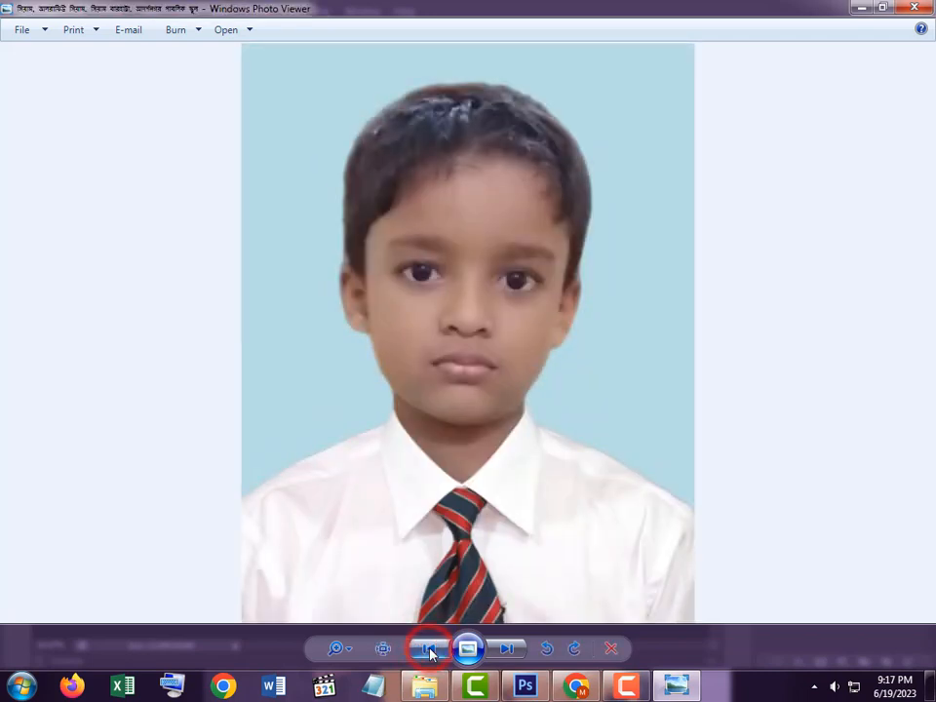
{"action": "left_click", "coordinate": [429, 648]}
{"action": "left_click", "coordinate": [429, 649]}
{"action": "left_click", "coordinate": [429, 648]}
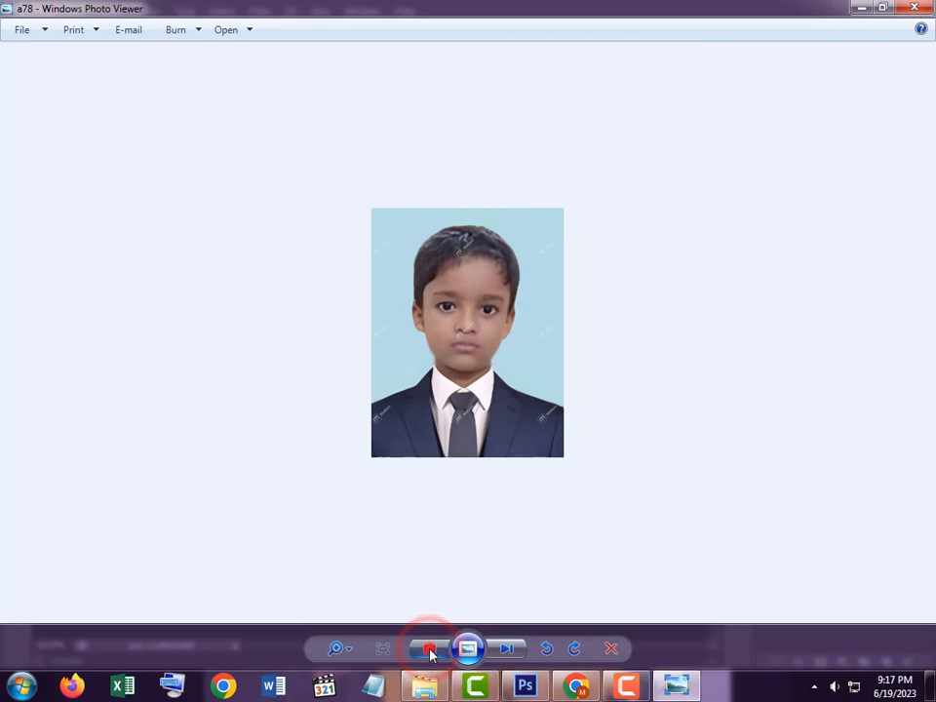
{"action": "left_click", "coordinate": [429, 648]}
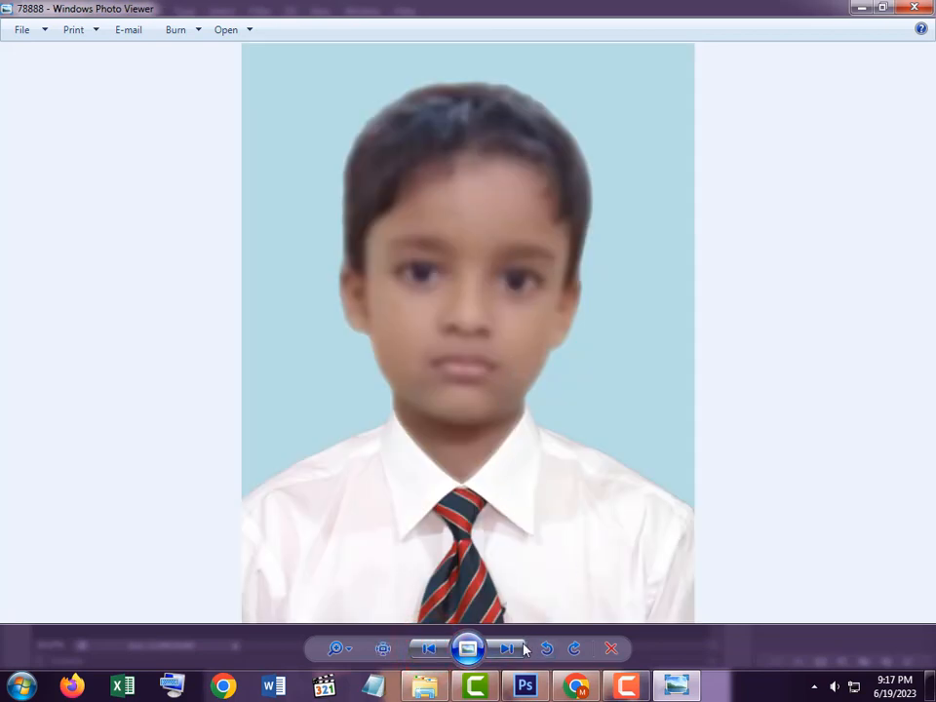
Browse forward through the sample photos until the a78 suit sample is shown
{"action": "left_click", "coordinate": [522, 651]}
{"action": "left_click", "coordinate": [523, 651]}
{"action": "left_click", "coordinate": [522, 652]}
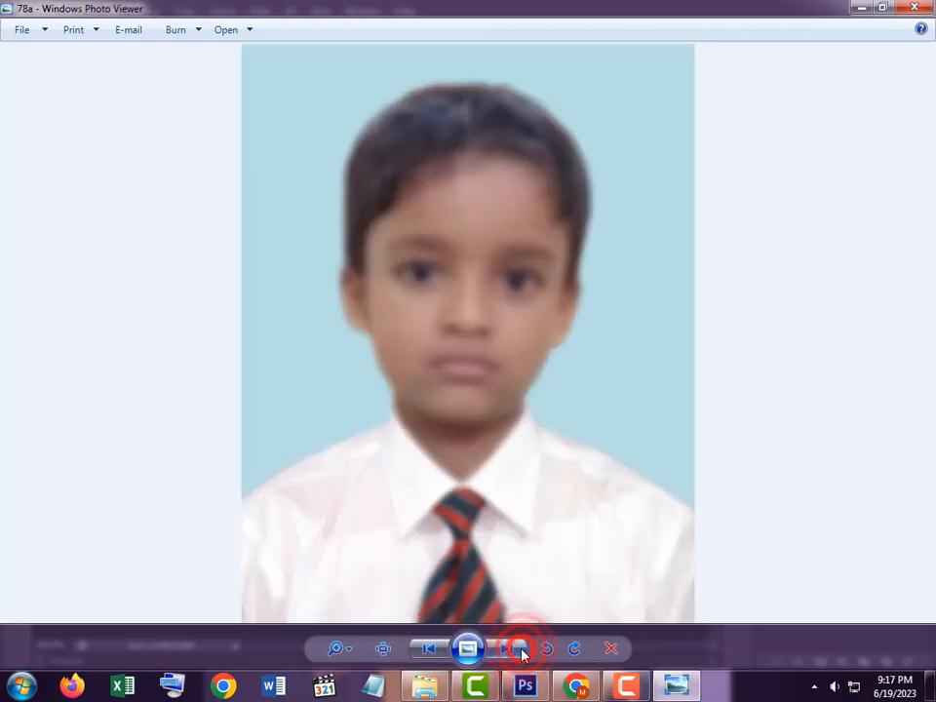
{"action": "left_click", "coordinate": [523, 652]}
{"action": "left_click", "coordinate": [523, 651]}
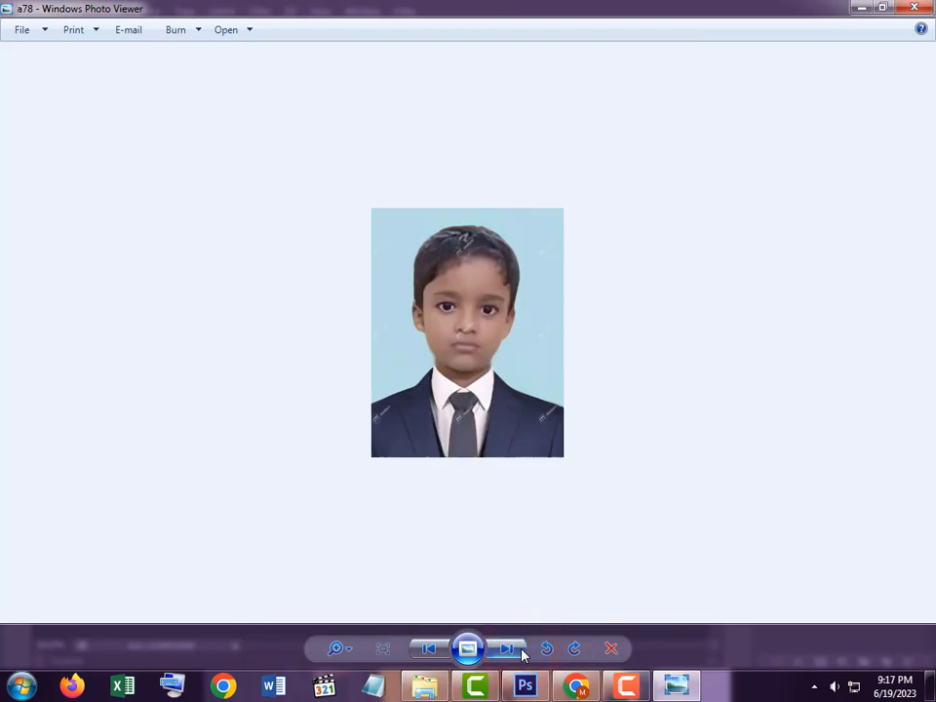
Close Photo Viewer and the New folder (2) window, returning to Photoshop
{"action": "left_click", "coordinate": [914, 8]}
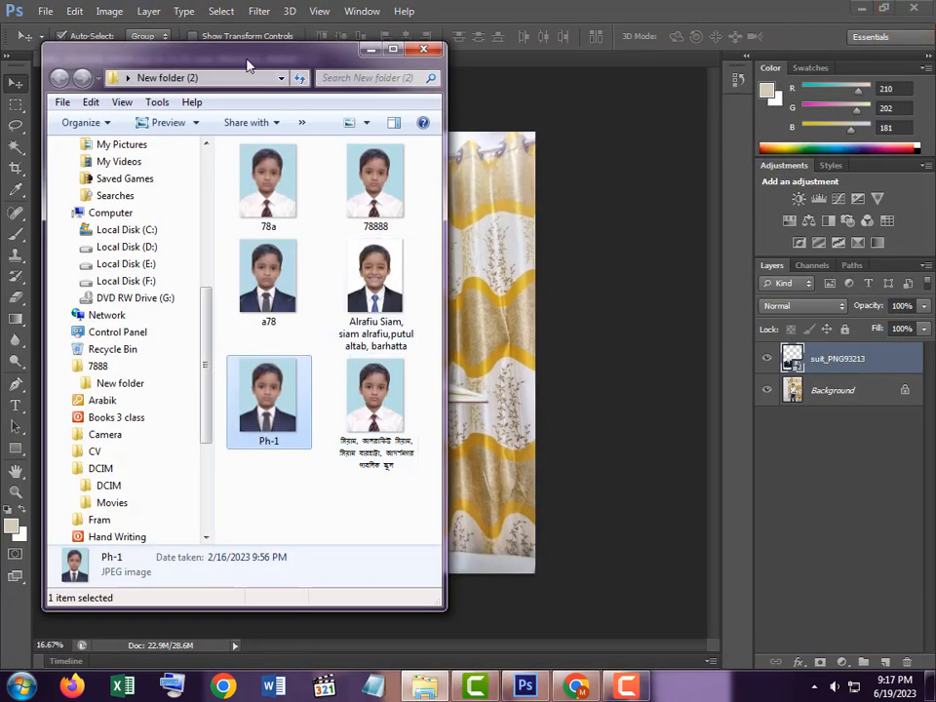
{"action": "left_click_drag", "start_coordinate": [248, 65], "coordinate": [716, 130]}
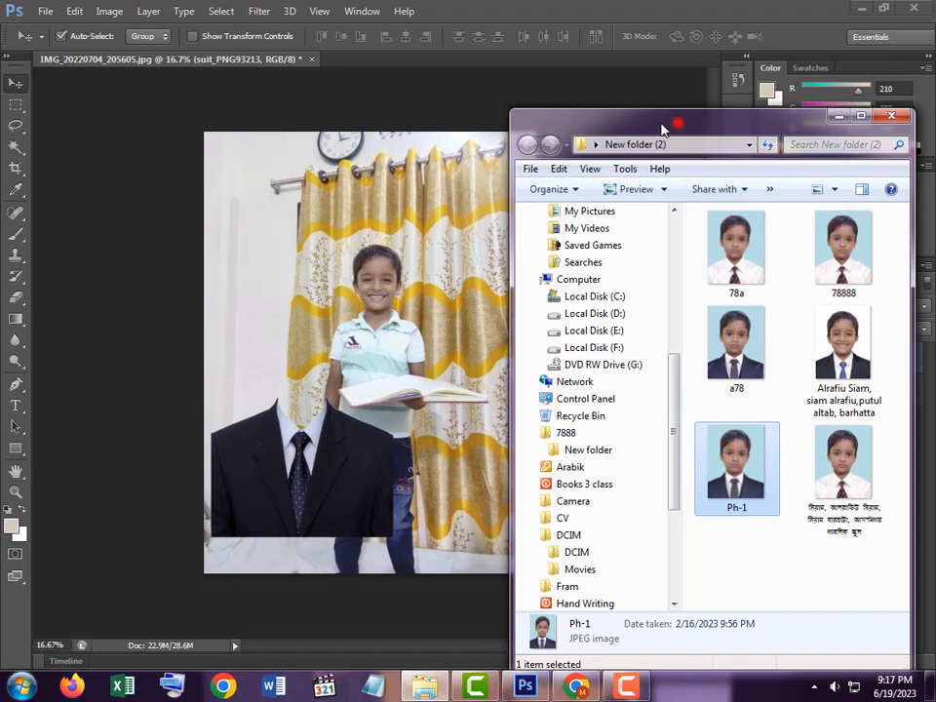
{"action": "left_click_drag", "start_coordinate": [661, 128], "coordinate": [304, 126]}
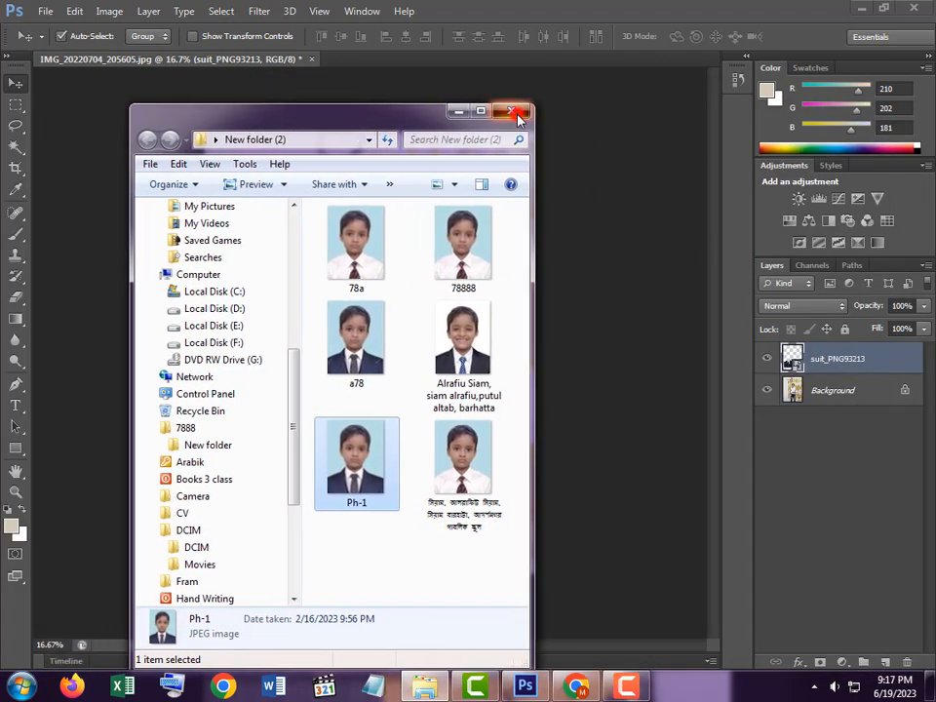
{"action": "left_click", "coordinate": [513, 112]}
Toggle the suit and photo layers' visibility off and back on to check each layer
{"action": "left_click", "coordinate": [767, 358]}
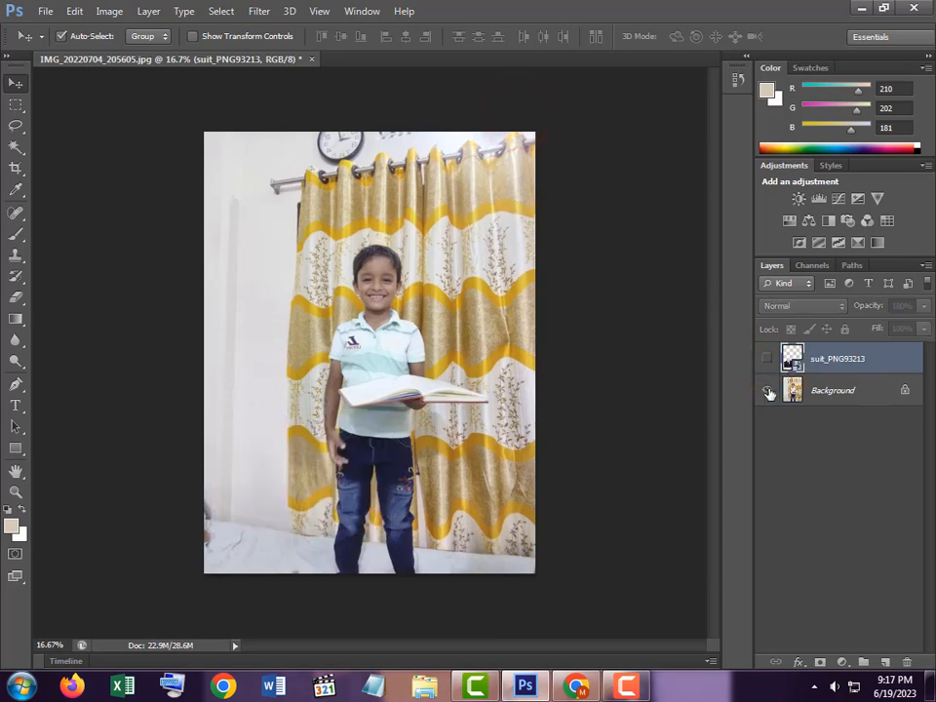
{"action": "left_click", "coordinate": [768, 390]}
{"action": "left_click", "coordinate": [766, 359]}
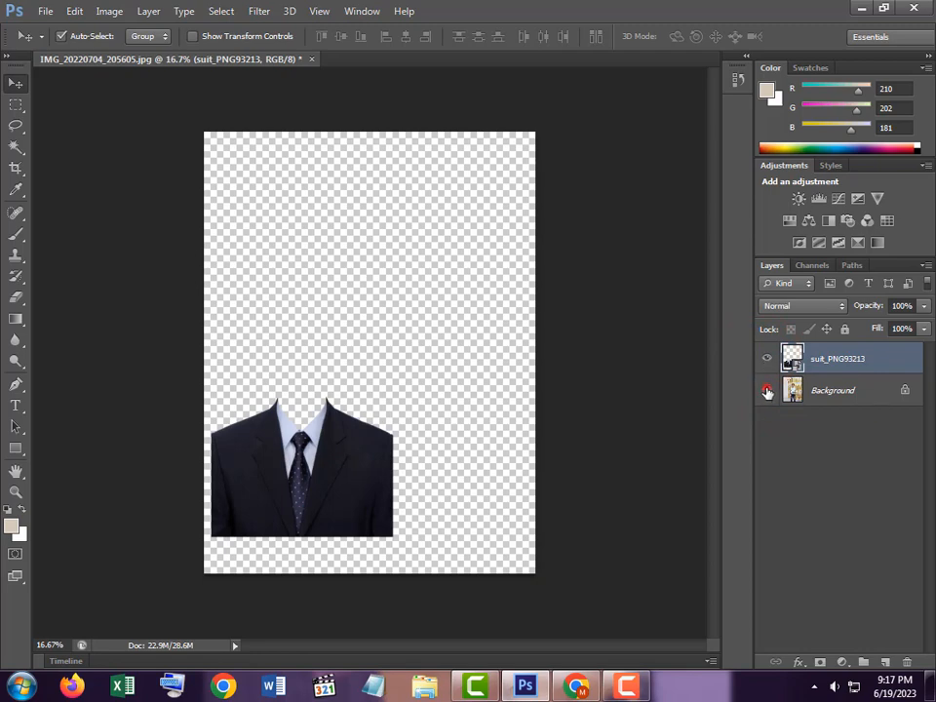
{"action": "left_click", "coordinate": [768, 390]}
Move the suit layer onto the boy's chest so the collar sits below his face
{"action": "left_click_drag", "start_coordinate": [295, 508], "coordinate": [389, 482]}
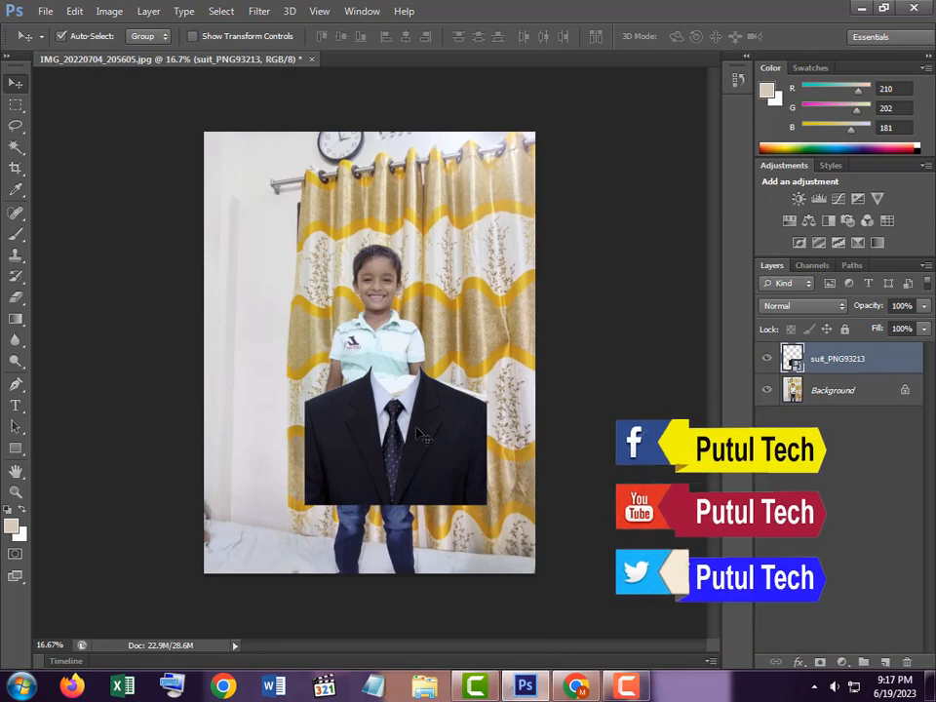
{"action": "left_click_drag", "start_coordinate": [415, 428], "coordinate": [344, 496]}
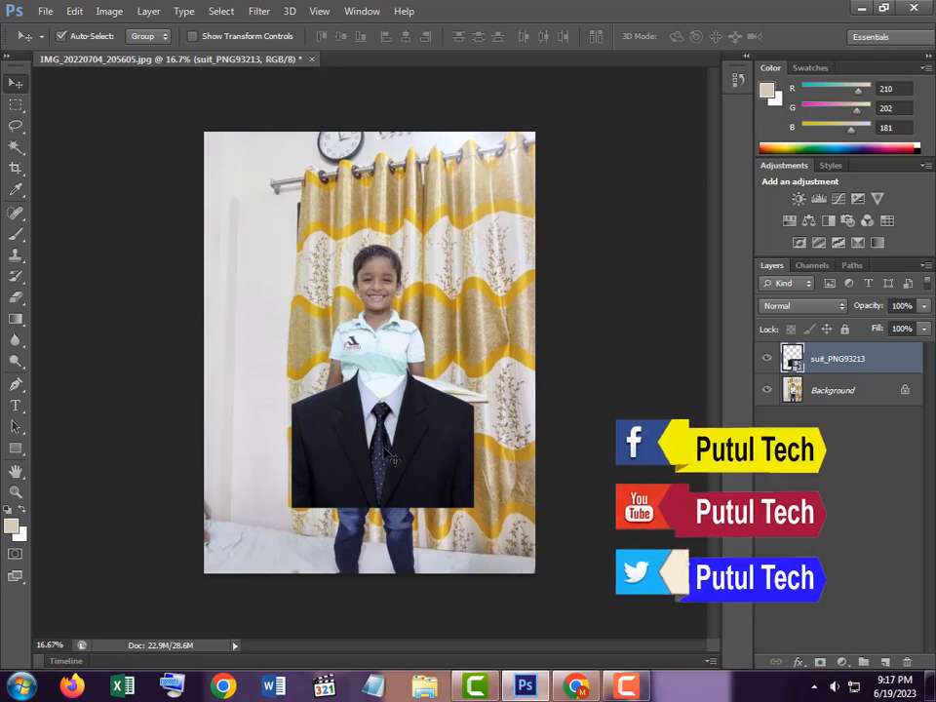
{"action": "left_click_drag", "start_coordinate": [385, 450], "coordinate": [388, 458]}
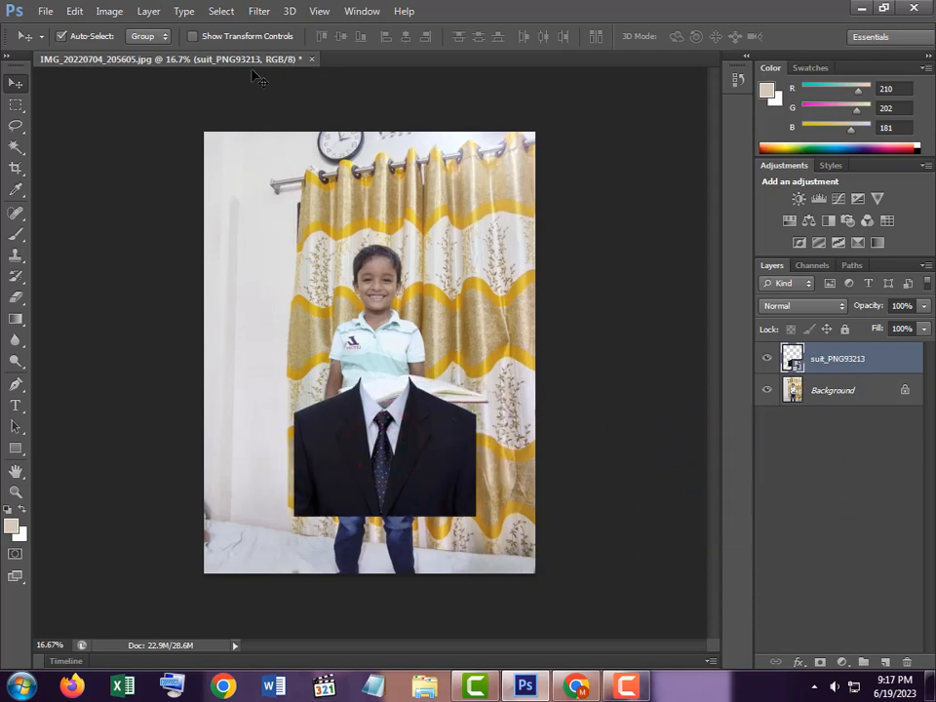
Close the composite without saving, then open suit_PNG93213.png in a floating window
{"action": "left_click", "coordinate": [314, 61]}
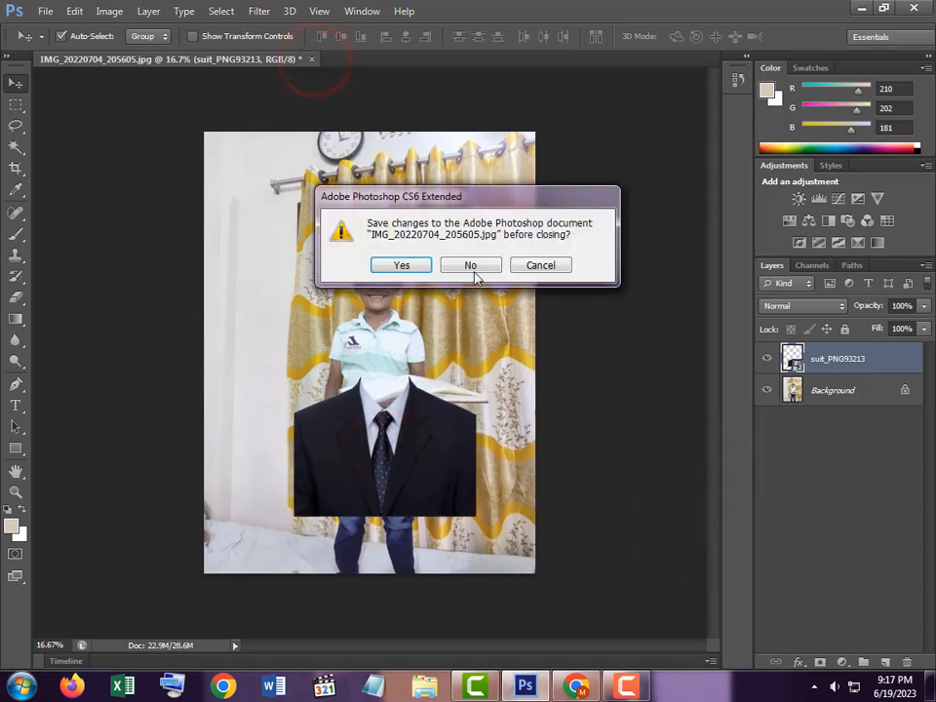
{"action": "left_click", "coordinate": [474, 266]}
{"action": "double_click", "coordinate": [462, 338]}
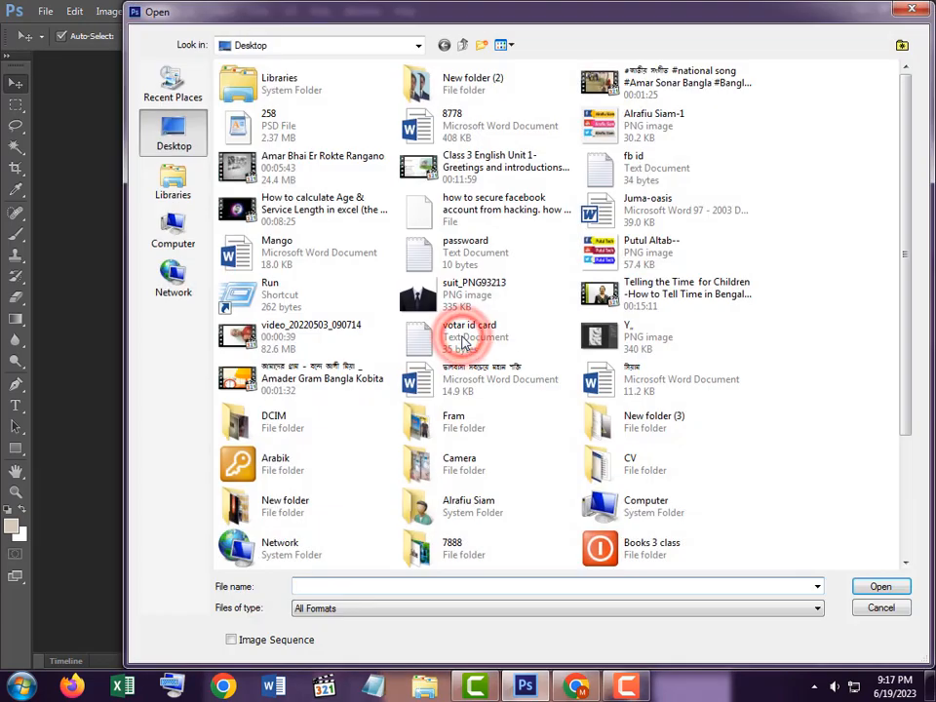
{"action": "double_click", "coordinate": [431, 294]}
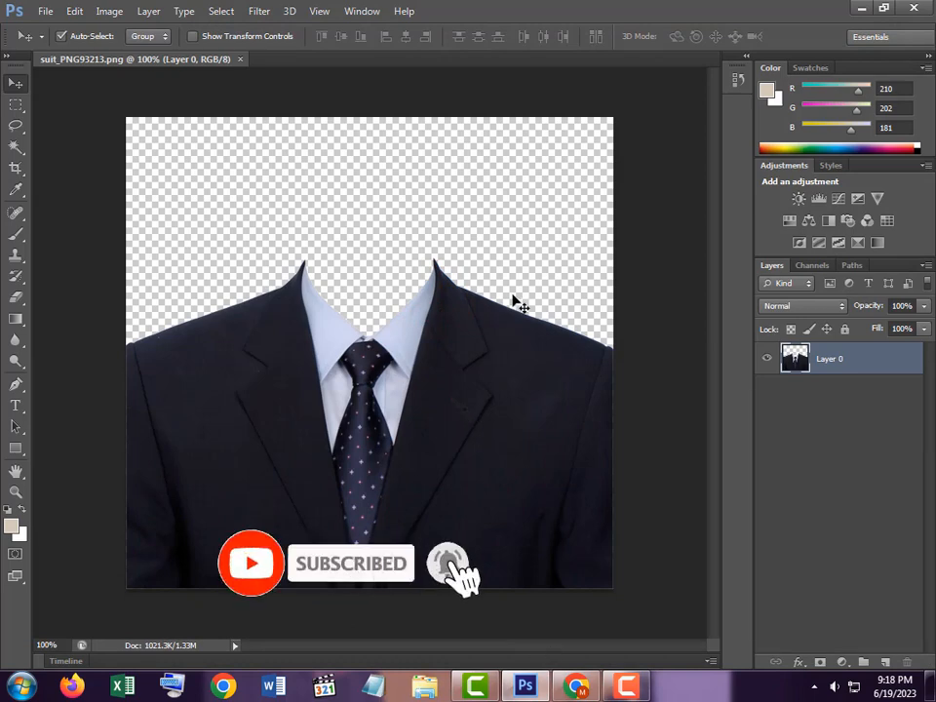
{"action": "left_click_drag", "start_coordinate": [198, 60], "coordinate": [206, 82]}
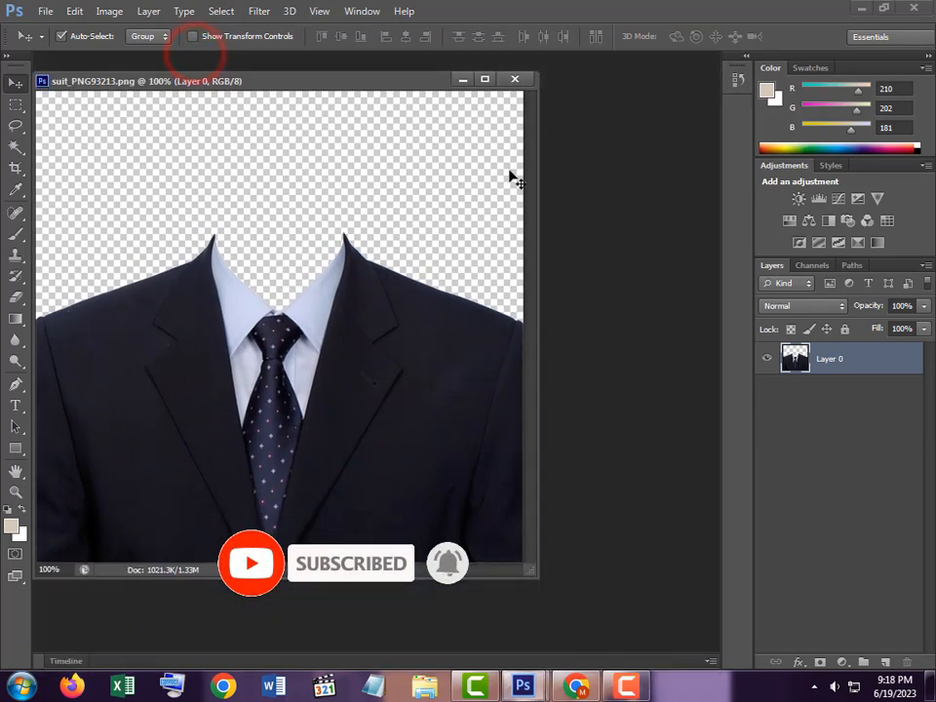
Minimize Photoshop and Chrome, then drag IMG_20220704_205605 from the putul subs folder into Photoshop
{"action": "left_click", "coordinate": [864, 8]}
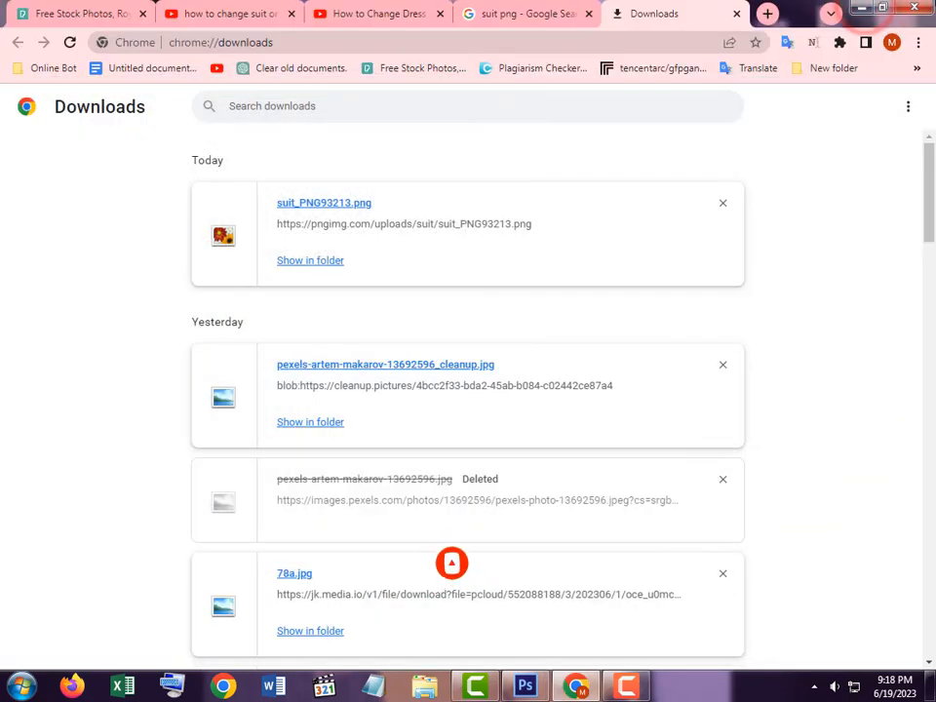
{"action": "left_click", "coordinate": [858, 10]}
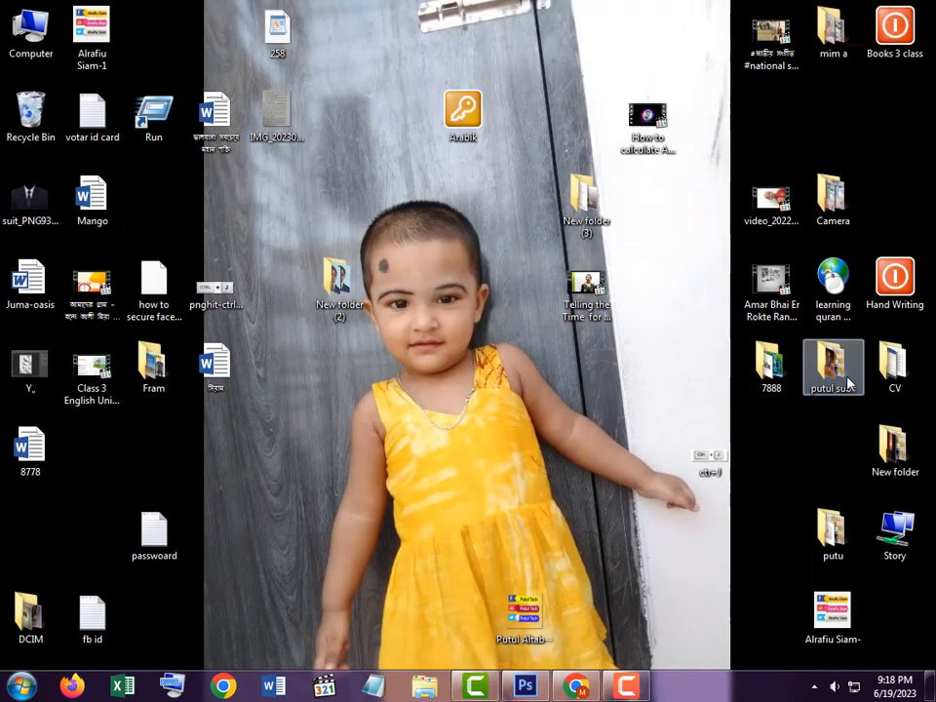
{"action": "double_click", "coordinate": [844, 378]}
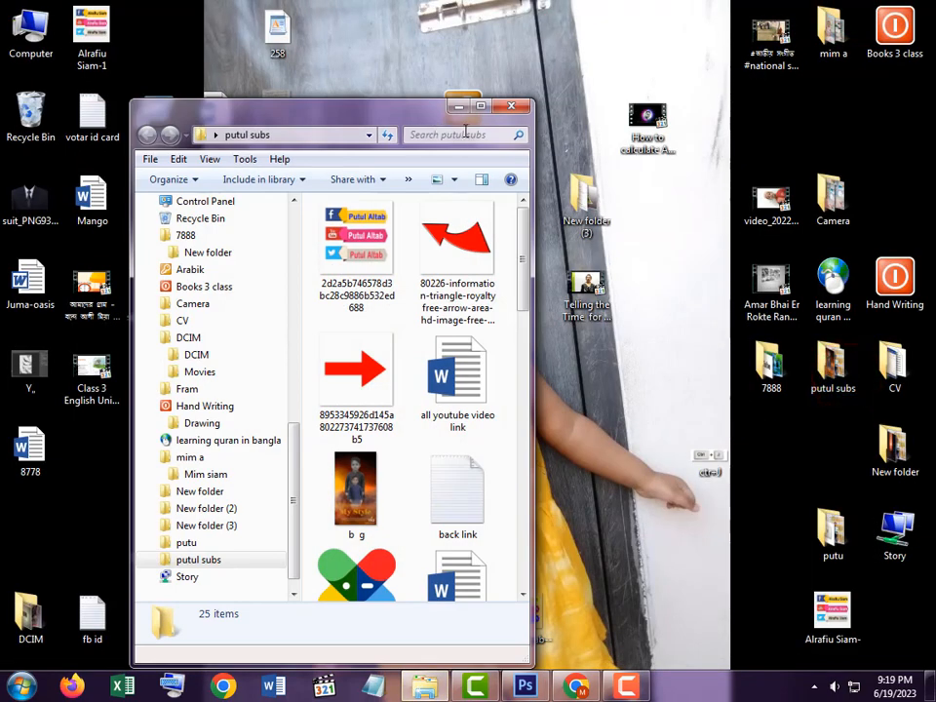
{"action": "left_click", "coordinate": [481, 105]}
{"action": "left_click_drag", "start_coordinate": [881, 278], "coordinate": [576, 342]}
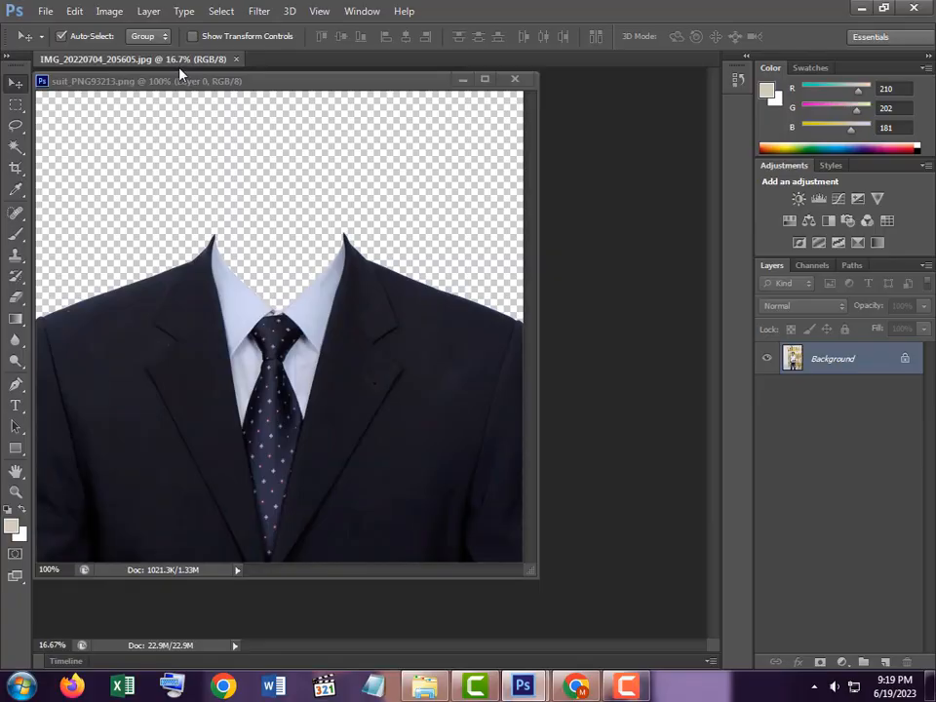
Dock the floating suit window as a tab and switch to IMG_20220704_205605.jpg
{"action": "left_click_drag", "start_coordinate": [182, 80], "coordinate": [270, 150]}
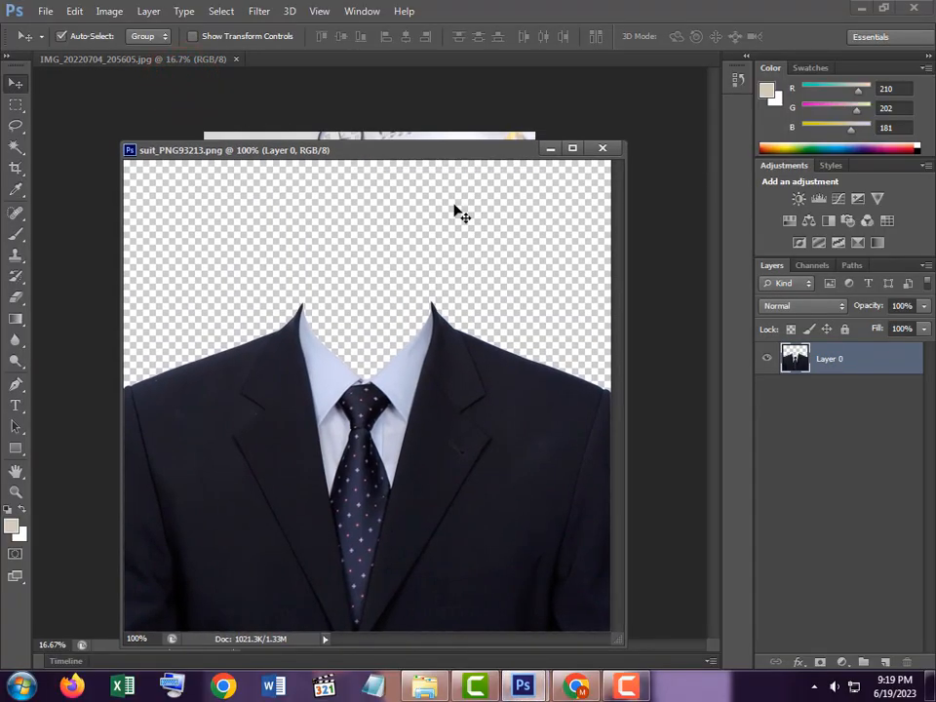
{"action": "left_click_drag", "start_coordinate": [355, 152], "coordinate": [372, 54]}
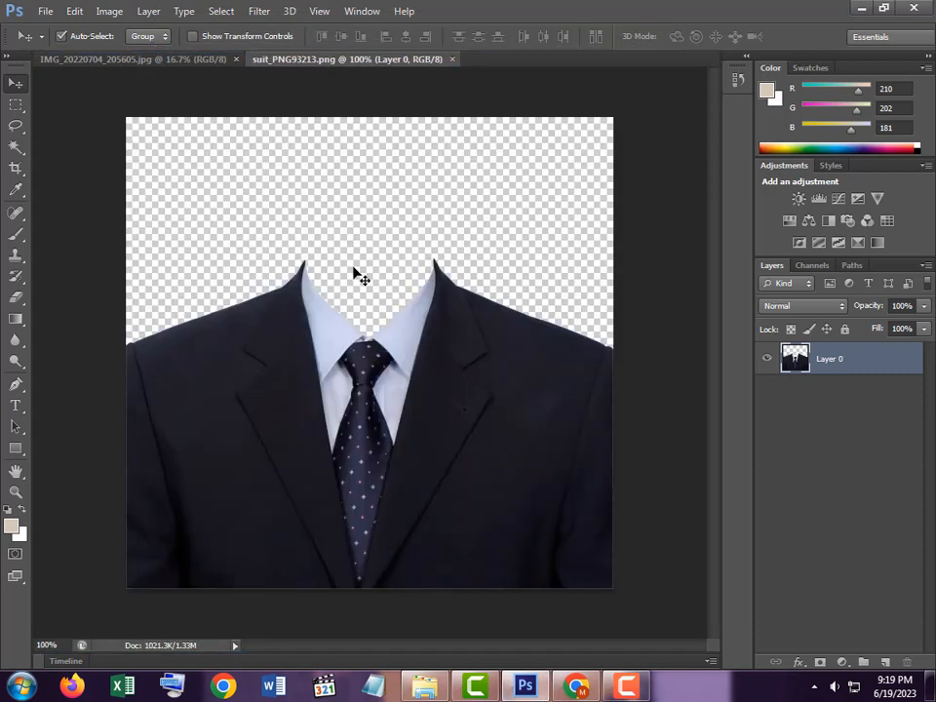
{"action": "left_click", "coordinate": [127, 56]}
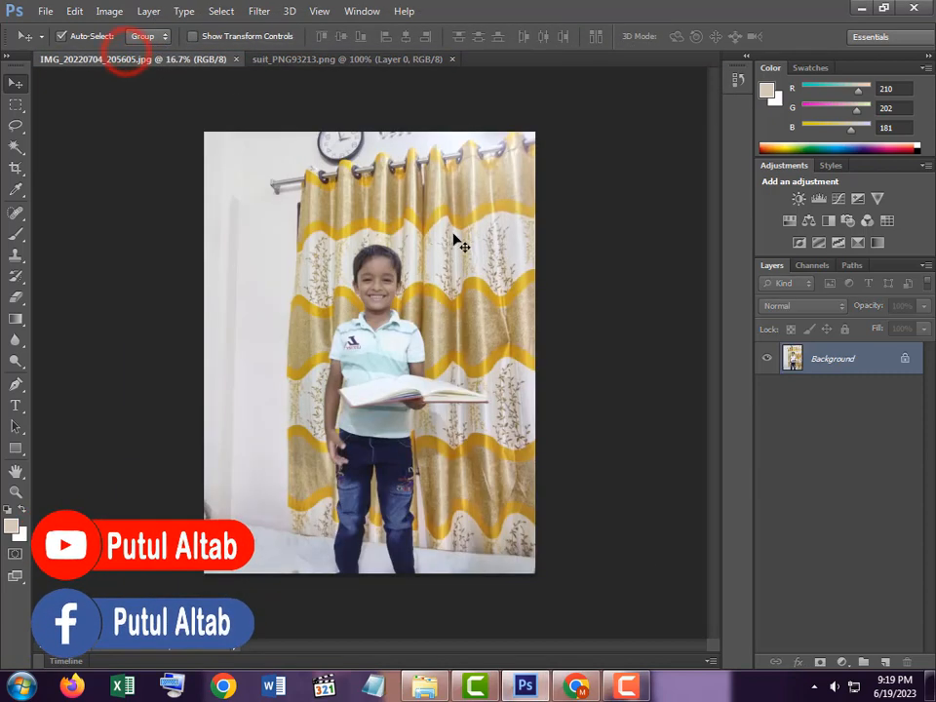
Convert the Background to Layer 0, then drag the suit into the boy's photo as Layer 1
{"action": "double_click", "coordinate": [890, 371]}
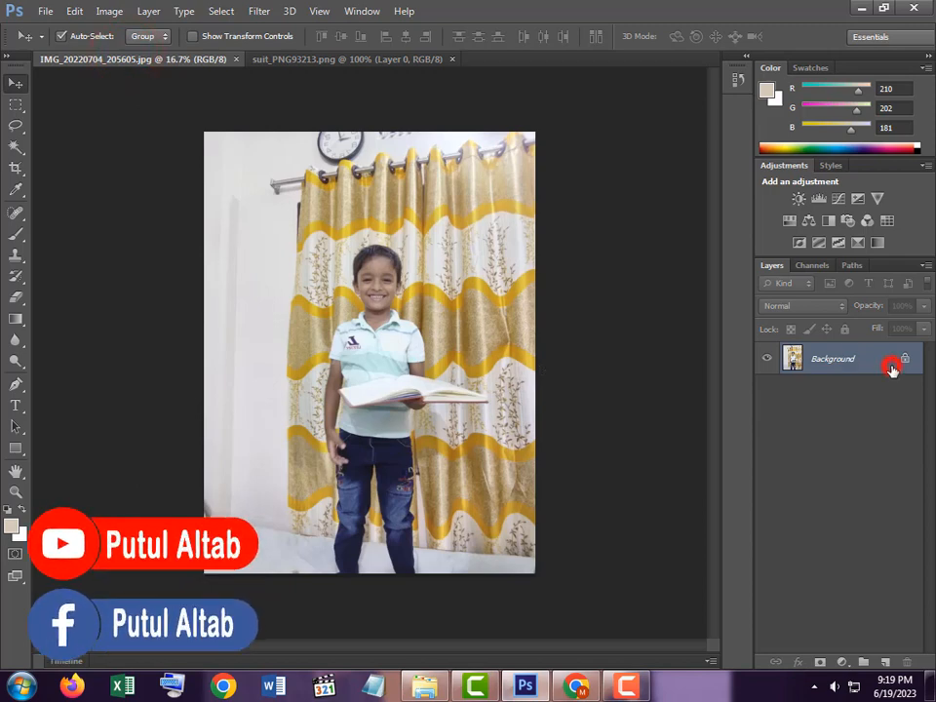
{"action": "left_click", "coordinate": [618, 220]}
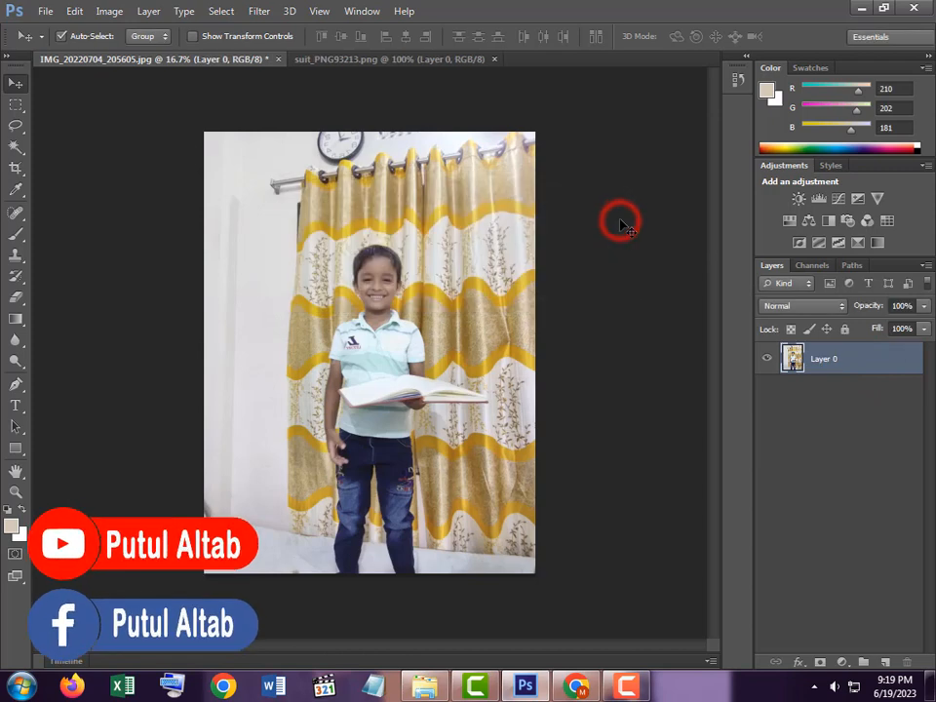
{"action": "left_click", "coordinate": [364, 61]}
{"action": "left_click_drag", "start_coordinate": [230, 360], "coordinate": [395, 422]}
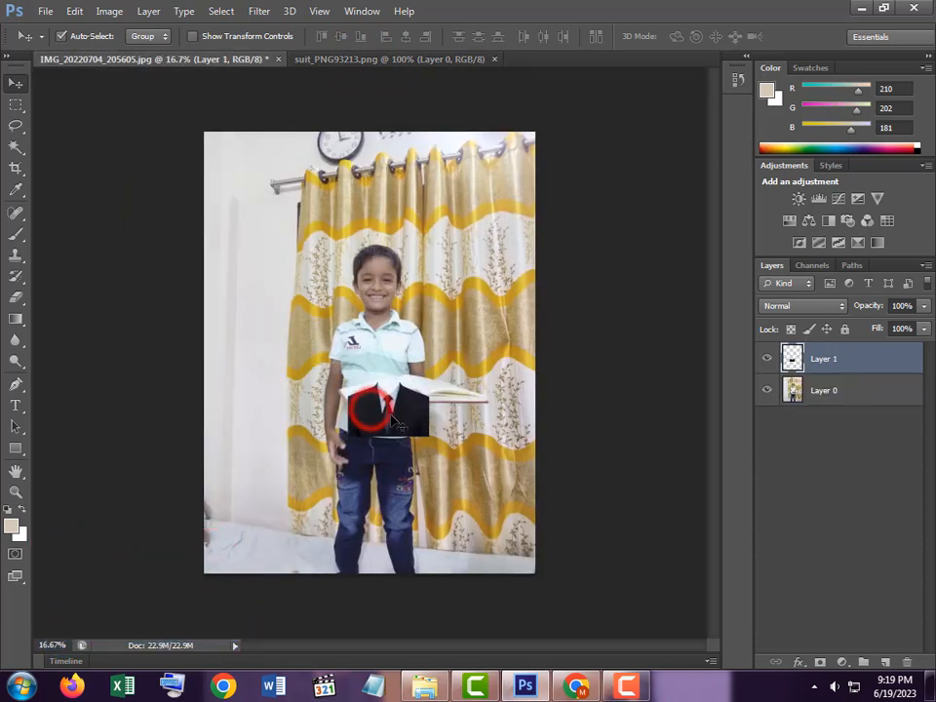
{"action": "left_click", "coordinate": [45, 13]}
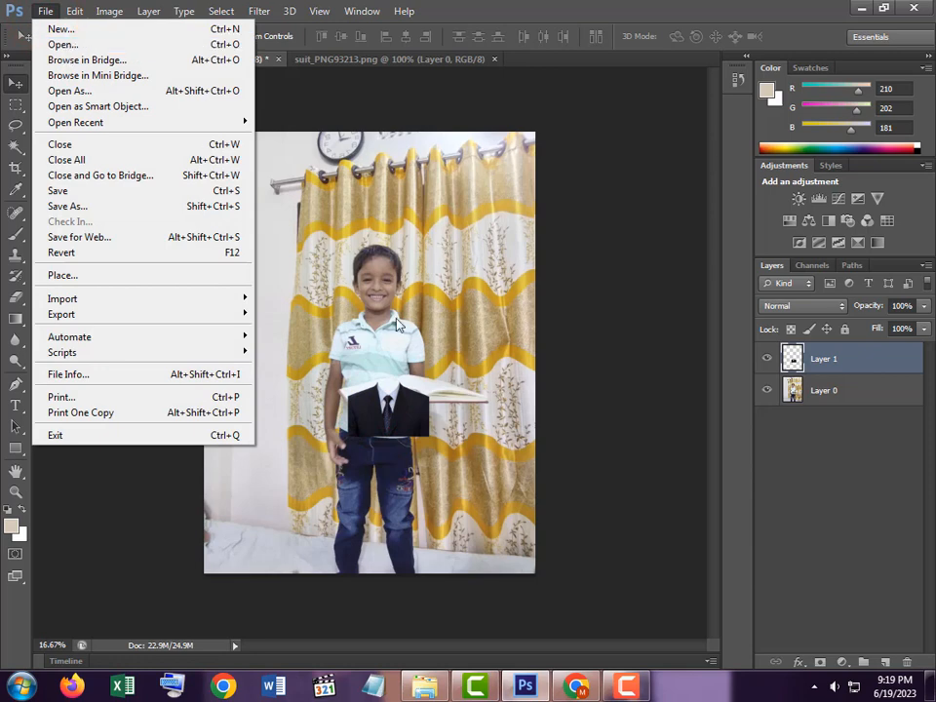
Move the suit up onto the boy's chest, zoom in, and nudge its collar just below his chin
{"action": "left_click", "coordinate": [399, 414]}
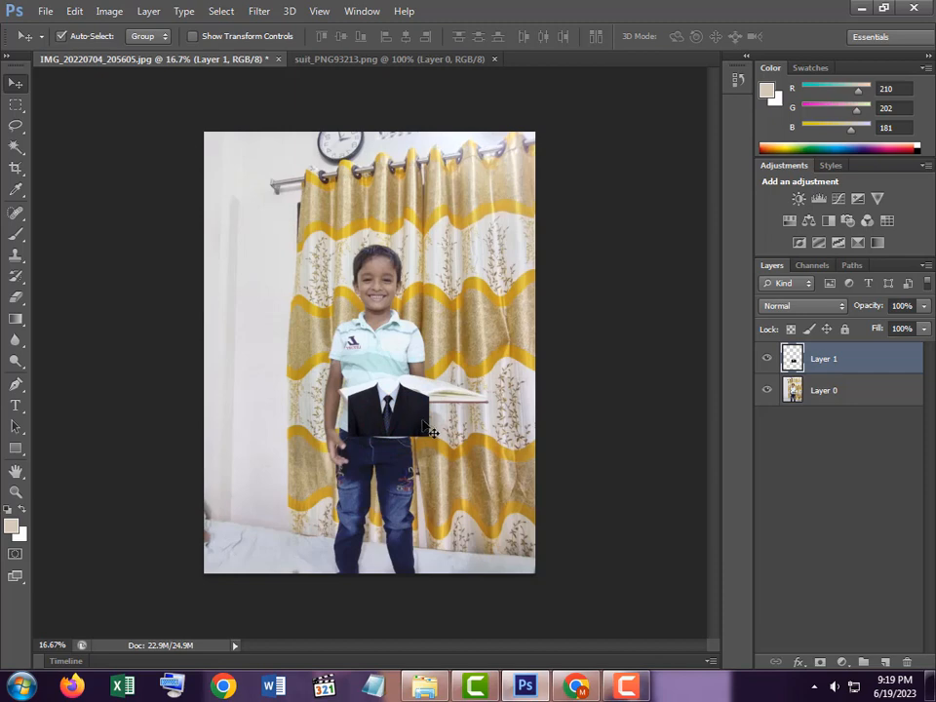
{"action": "left_click_drag", "start_coordinate": [419, 426], "coordinate": [403, 353]}
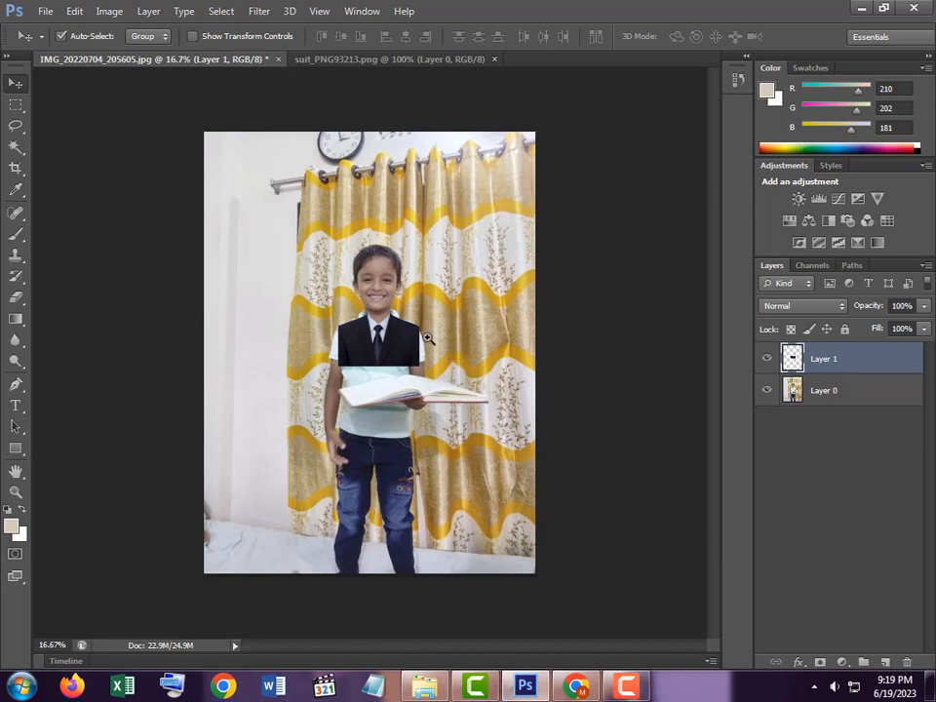
{"action": "left_click", "coordinate": [404, 319]}
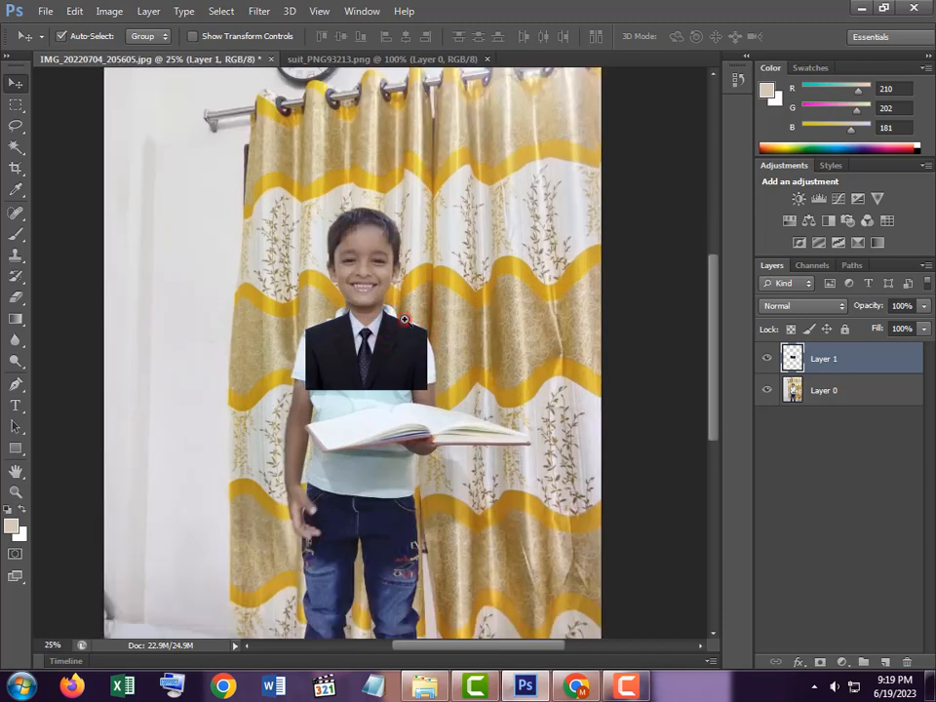
{"action": "left_click", "coordinate": [404, 319]}
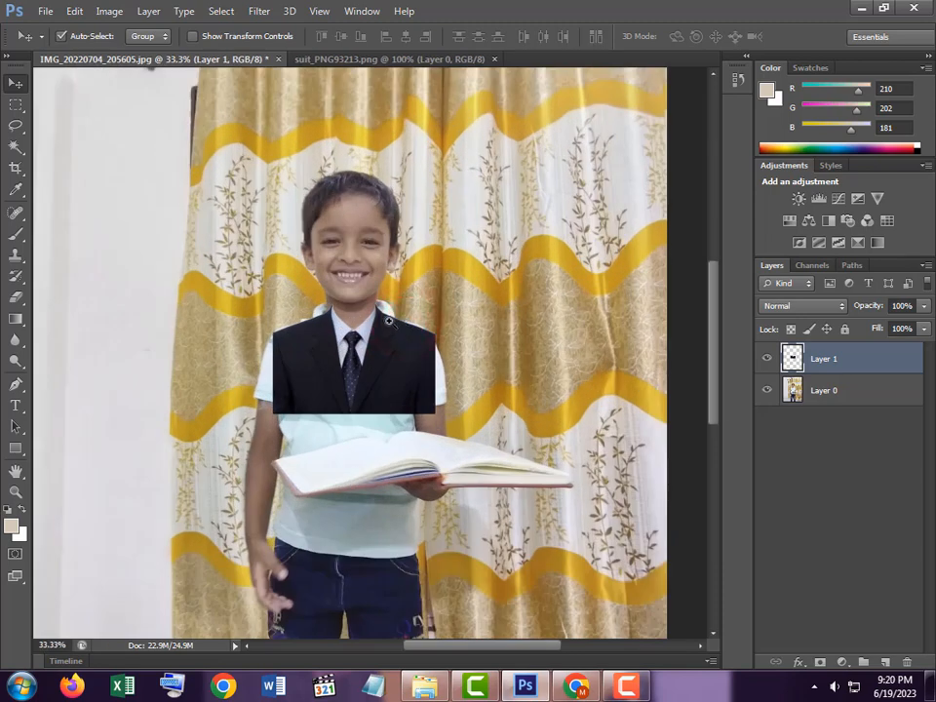
{"action": "left_click", "coordinate": [387, 322]}
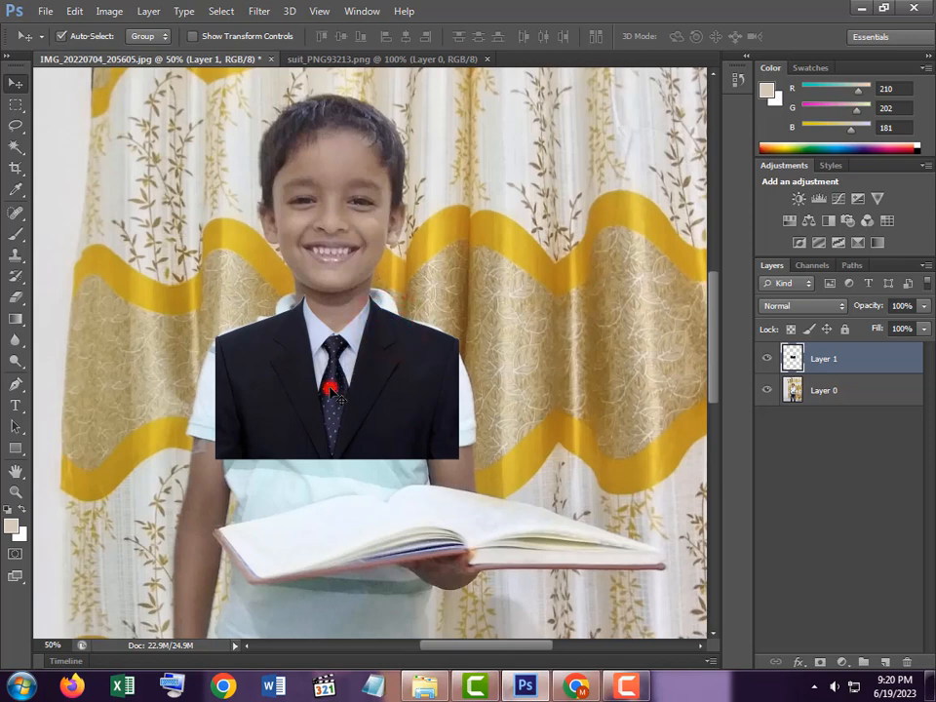
{"action": "left_click_drag", "start_coordinate": [332, 390], "coordinate": [324, 388]}
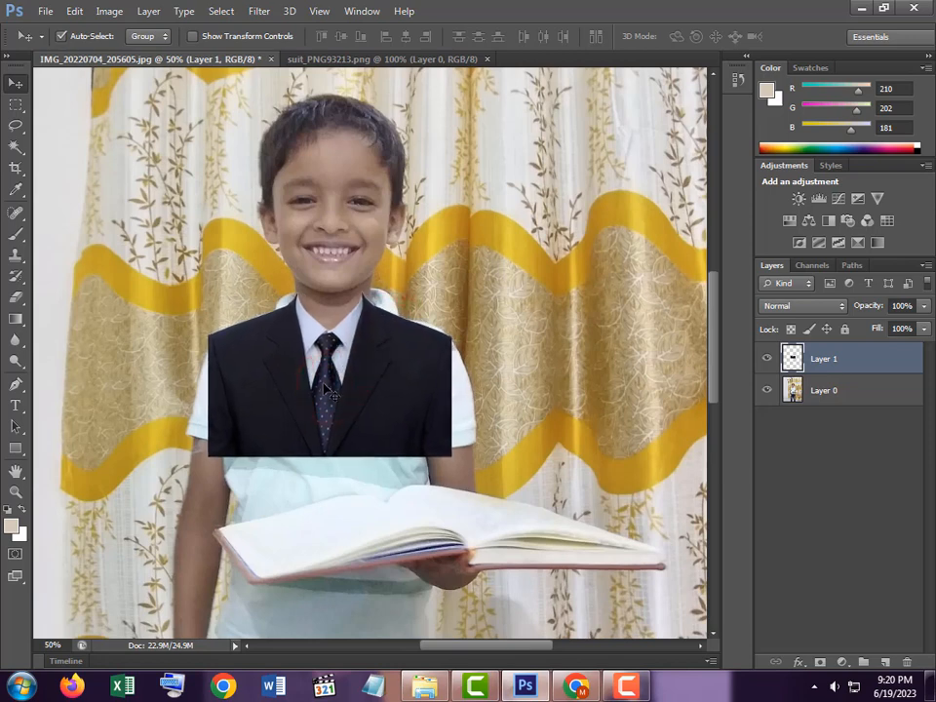
{"action": "left_click", "coordinate": [75, 12]}
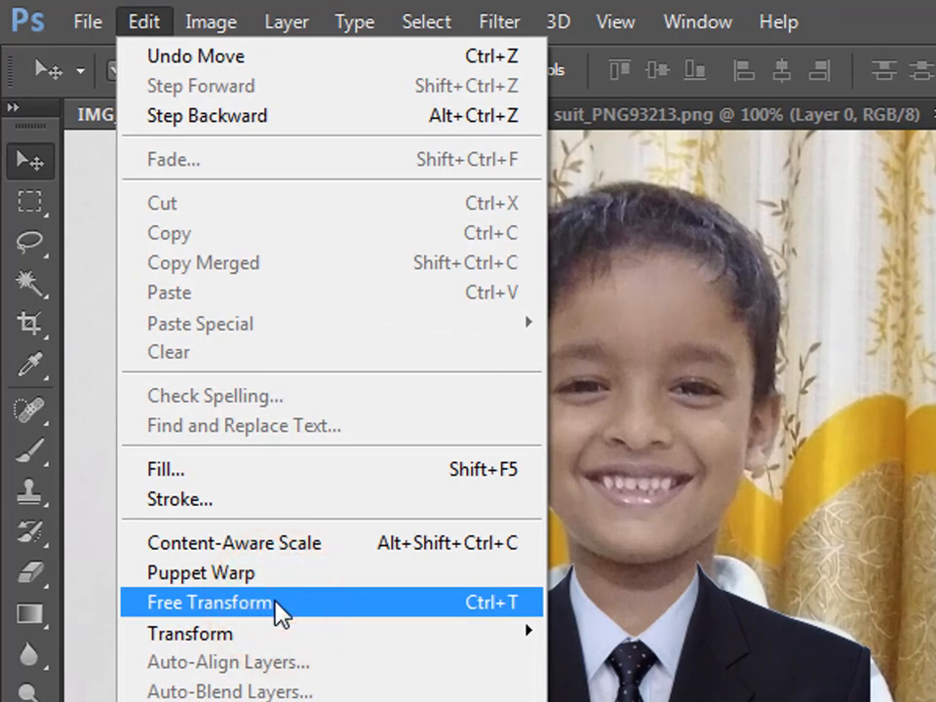
Free Transform the suit to 111.83% width and 115.16% height over the shoulders, then commit
{"action": "left_click", "coordinate": [275, 606]}
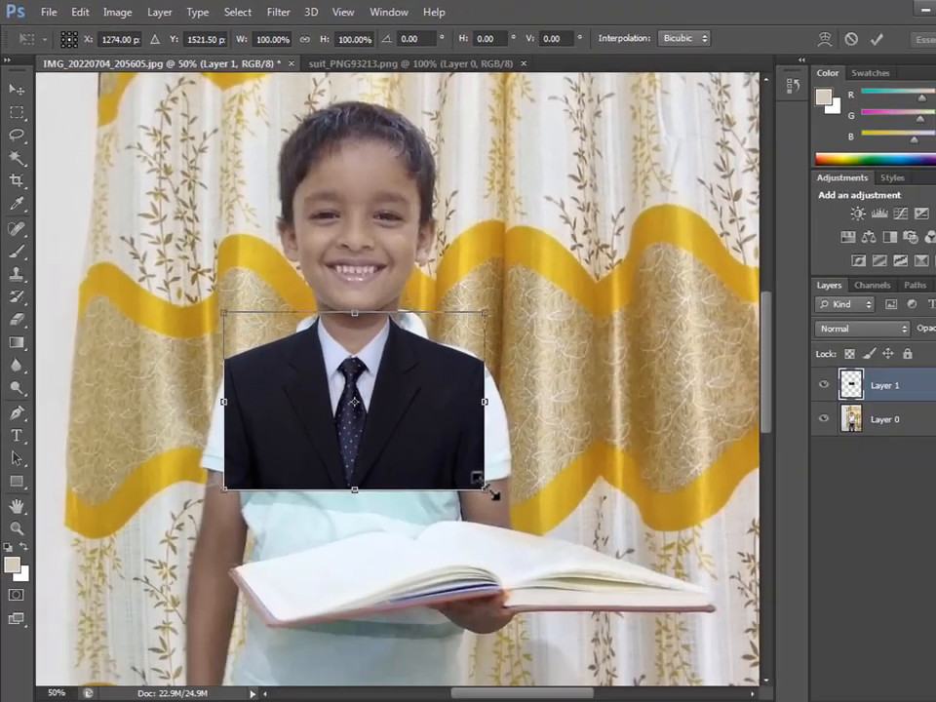
{"action": "left_click_drag", "start_coordinate": [449, 451], "coordinate": [455, 480]}
{"action": "left_click_drag", "start_coordinate": [388, 423], "coordinate": [388, 413]}
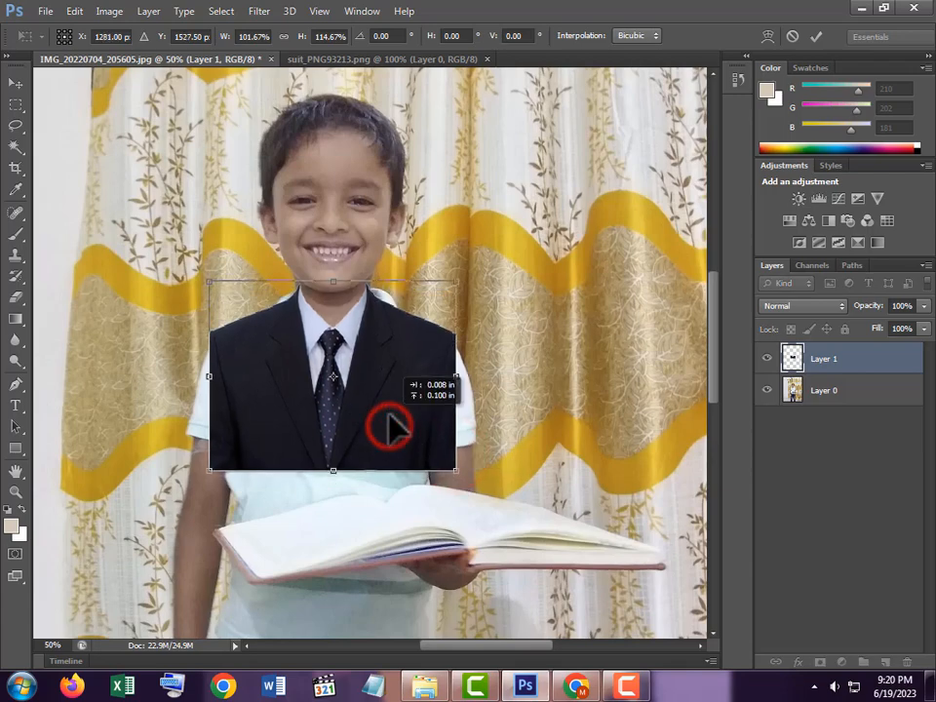
{"action": "left_click", "coordinate": [346, 346], "text": "ctrl"}
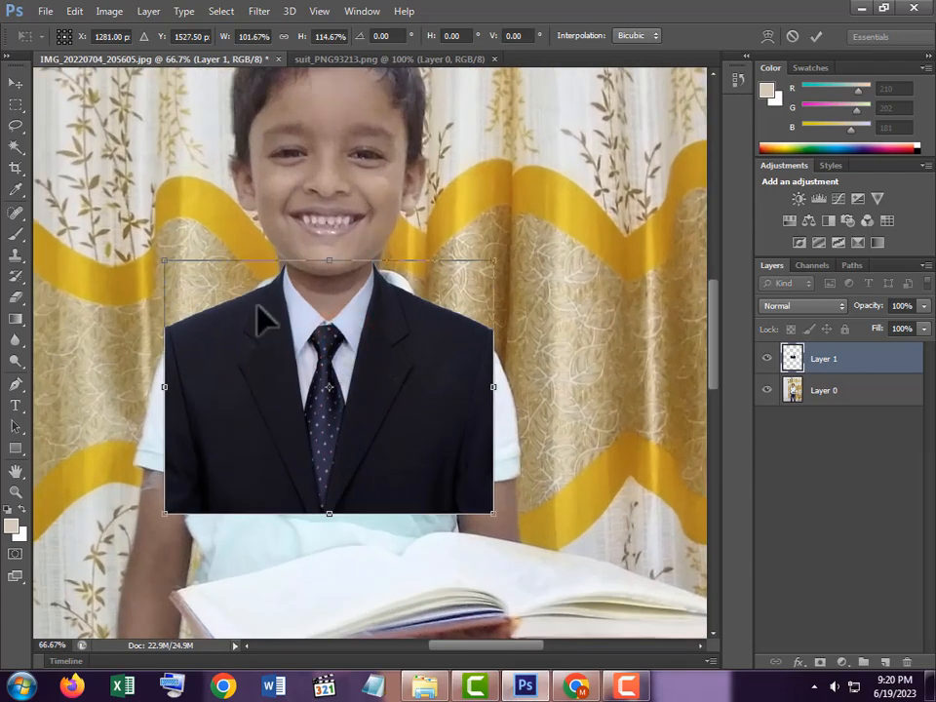
{"action": "left_click_drag", "start_coordinate": [161, 258], "coordinate": [151, 263]}
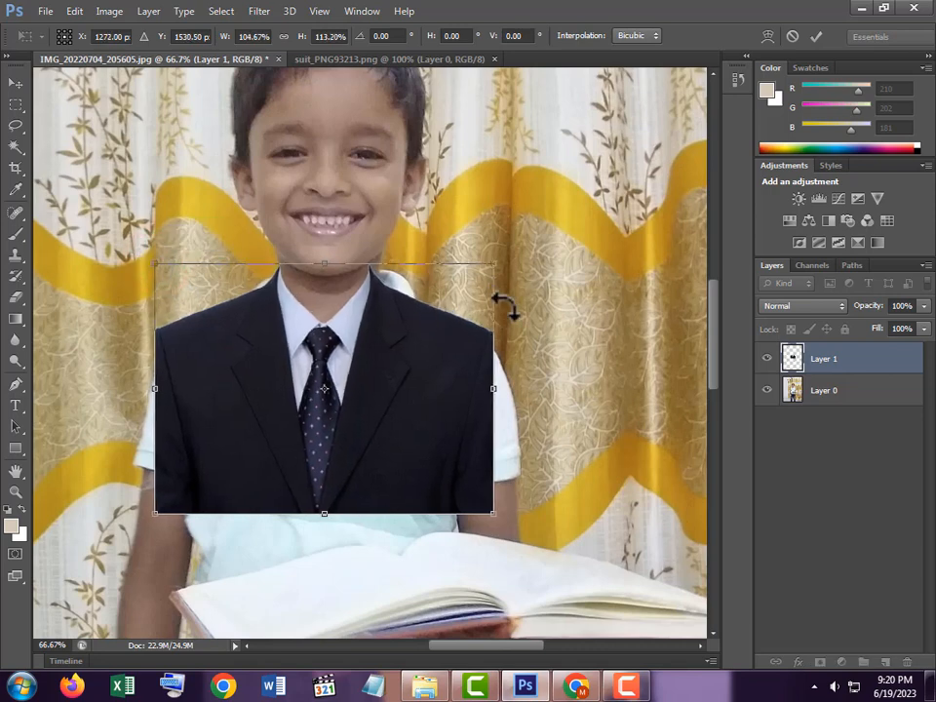
{"action": "left_click_drag", "start_coordinate": [494, 330], "coordinate": [515, 331]}
{"action": "left_click_drag", "start_coordinate": [153, 267], "coordinate": [150, 261]}
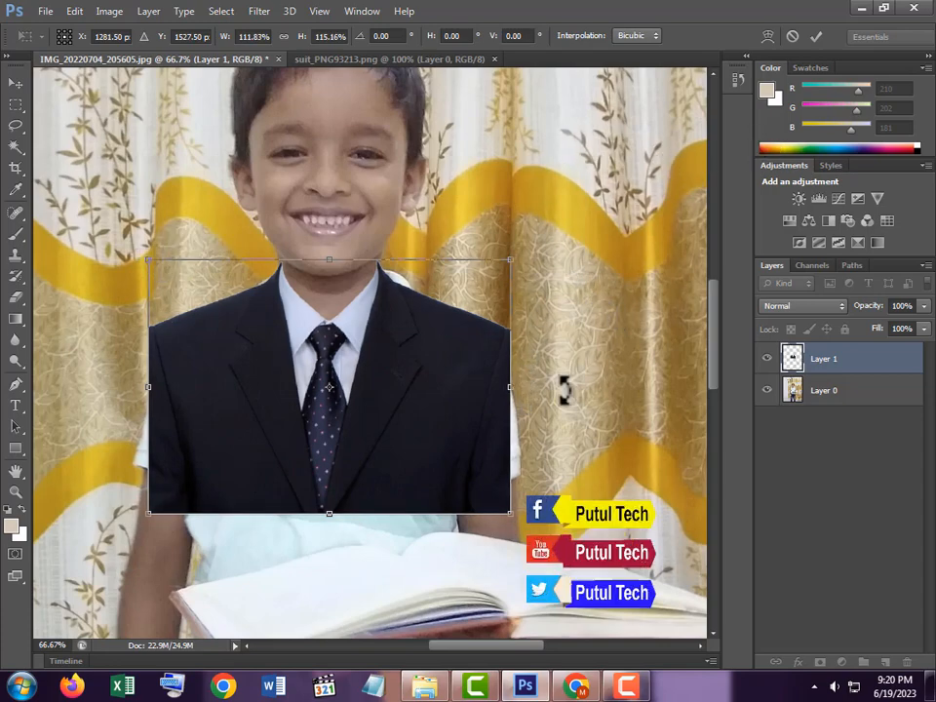
{"action": "left_click", "coordinate": [819, 41]}
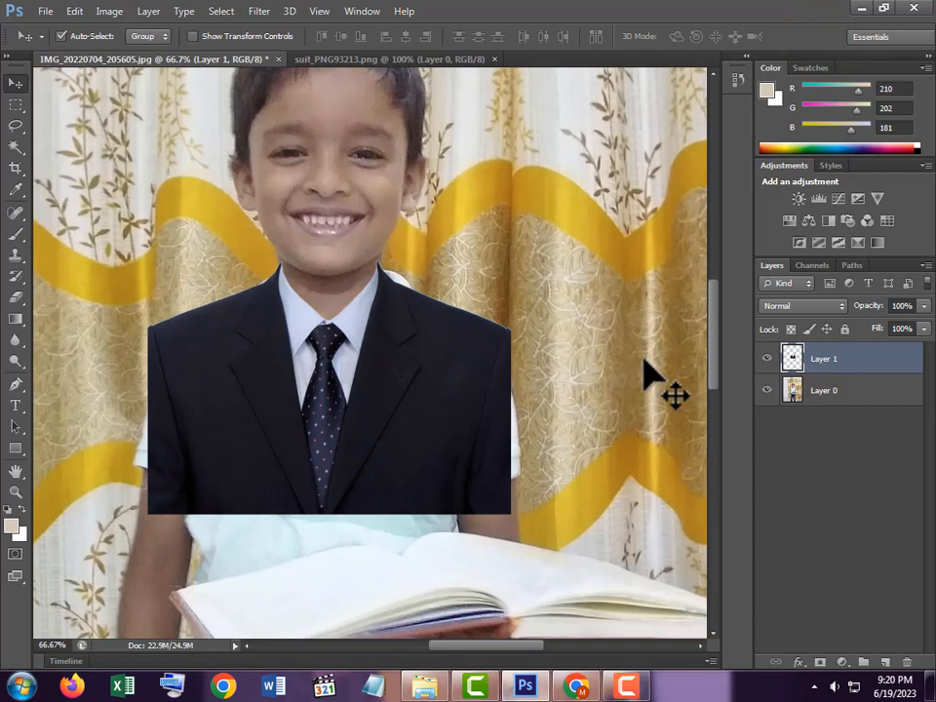
{"action": "left_click", "coordinate": [470, 404], "text": "alt"}
{"action": "left_click", "coordinate": [469, 404], "text": "alt"}
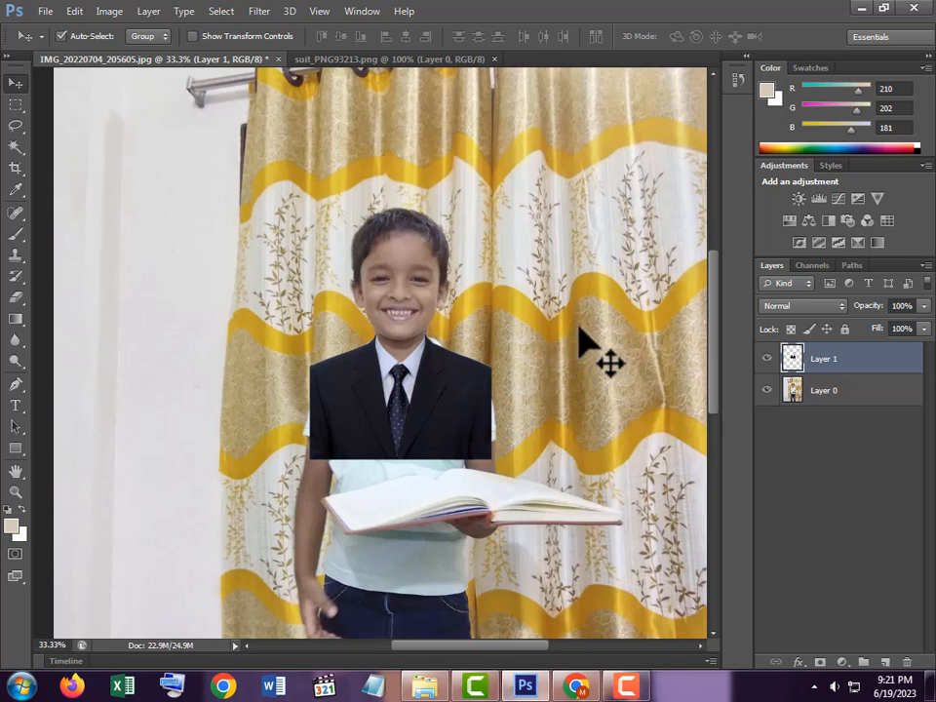
Crop to the boy's head and suited shoulders, adjusting the frame and image position before committing
{"action": "left_click", "coordinate": [14, 169]}
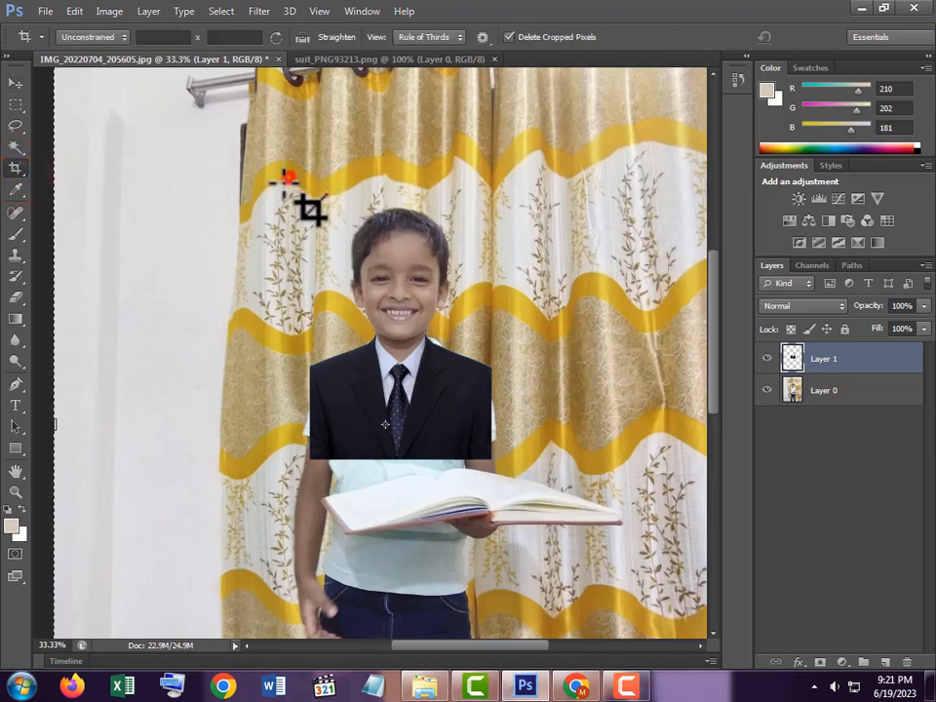
{"action": "left_click_drag", "start_coordinate": [289, 177], "coordinate": [493, 407]}
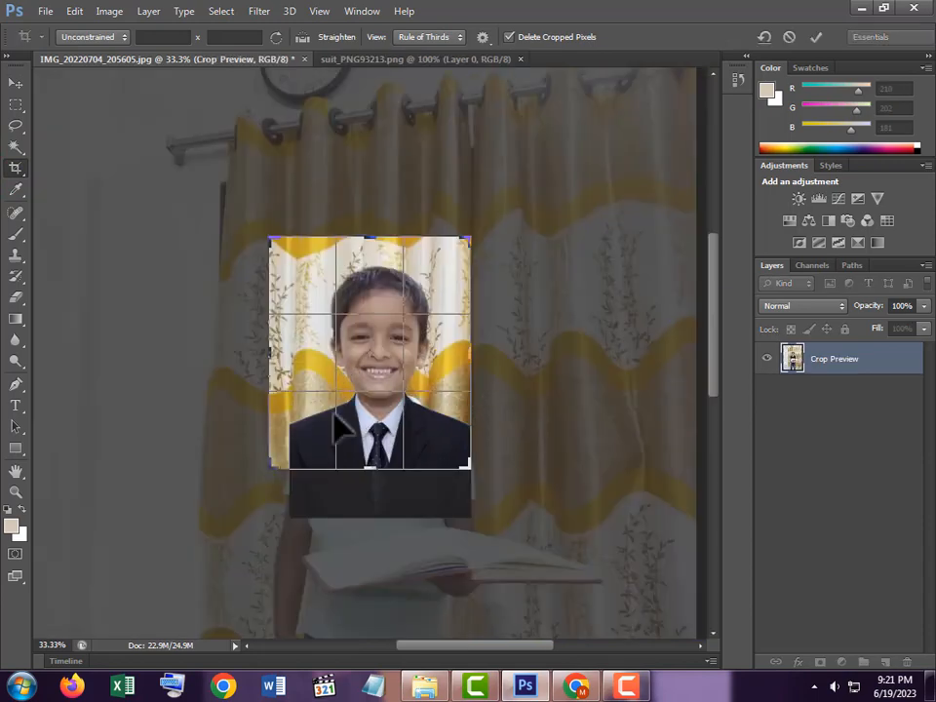
{"action": "left_click_drag", "start_coordinate": [267, 468], "coordinate": [280, 467]}
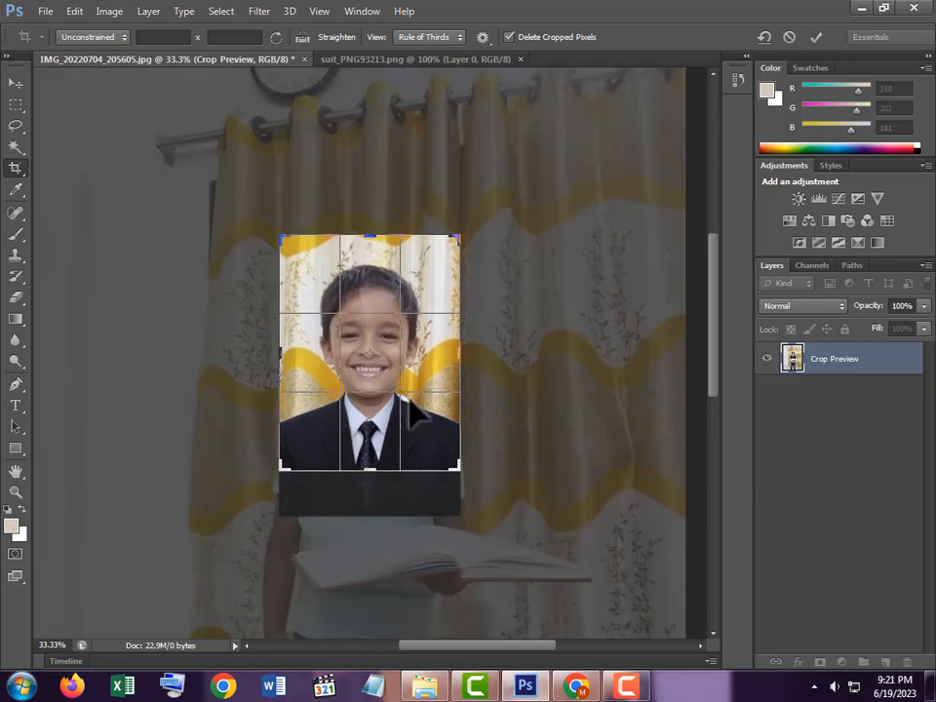
{"action": "mouse_move", "coordinate": [378, 461]}
{"action": "left_mouse_down"}
{"action": "mouse_move", "coordinate": [376, 474]}
{"action": "mouse_move", "coordinate": [382, 439]}
{"action": "left_mouse_up"}
{"action": "left_click_drag", "start_coordinate": [381, 434], "coordinate": [380, 442]}
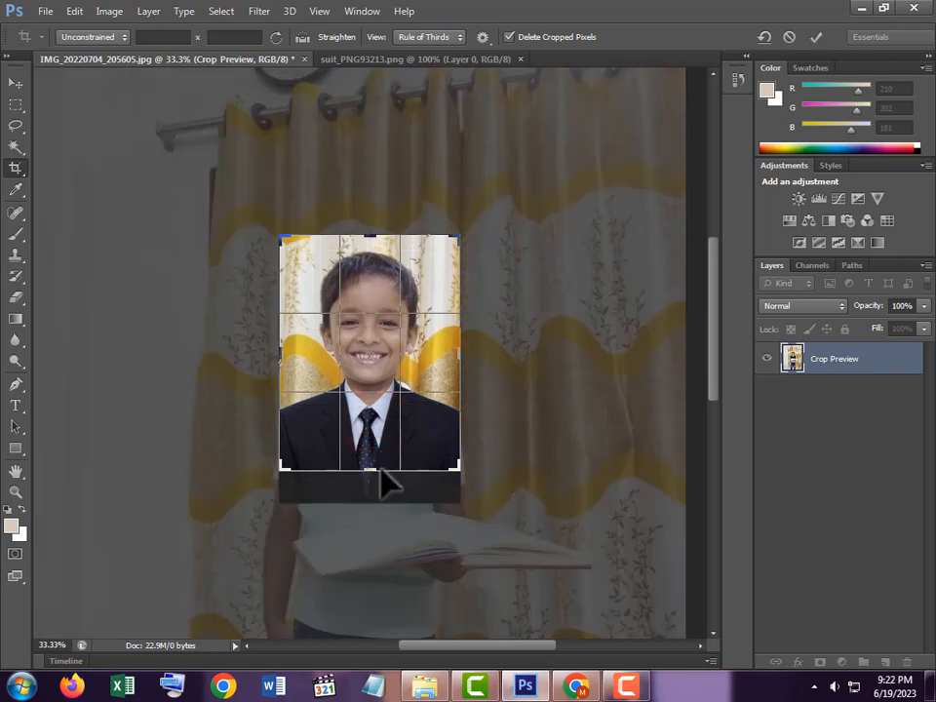
{"action": "left_click_drag", "start_coordinate": [379, 468], "coordinate": [380, 447]}
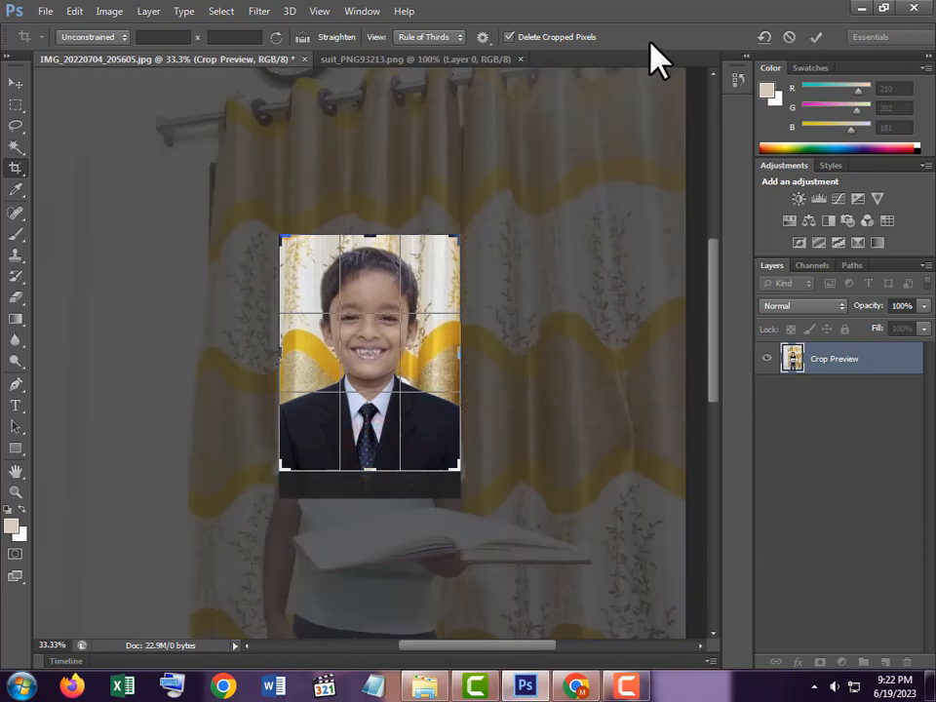
{"action": "left_click", "coordinate": [813, 37]}
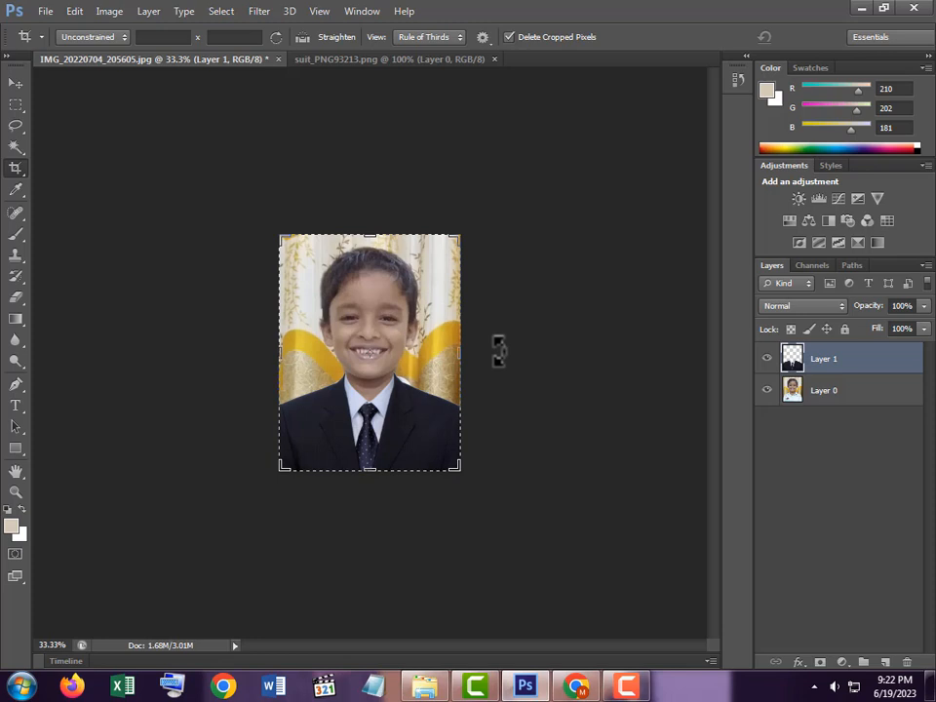
Zoom in on the cropped portrait and make the suit's Layer 1 active with the Move tool
{"action": "left_click", "coordinate": [389, 330]}
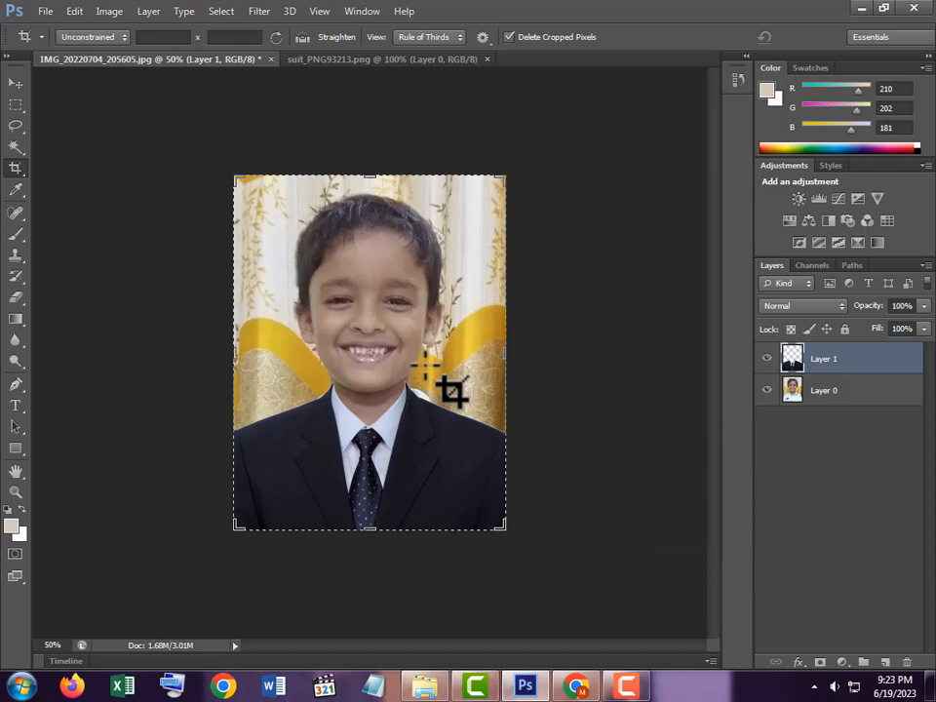
{"action": "left_click", "coordinate": [16, 84]}
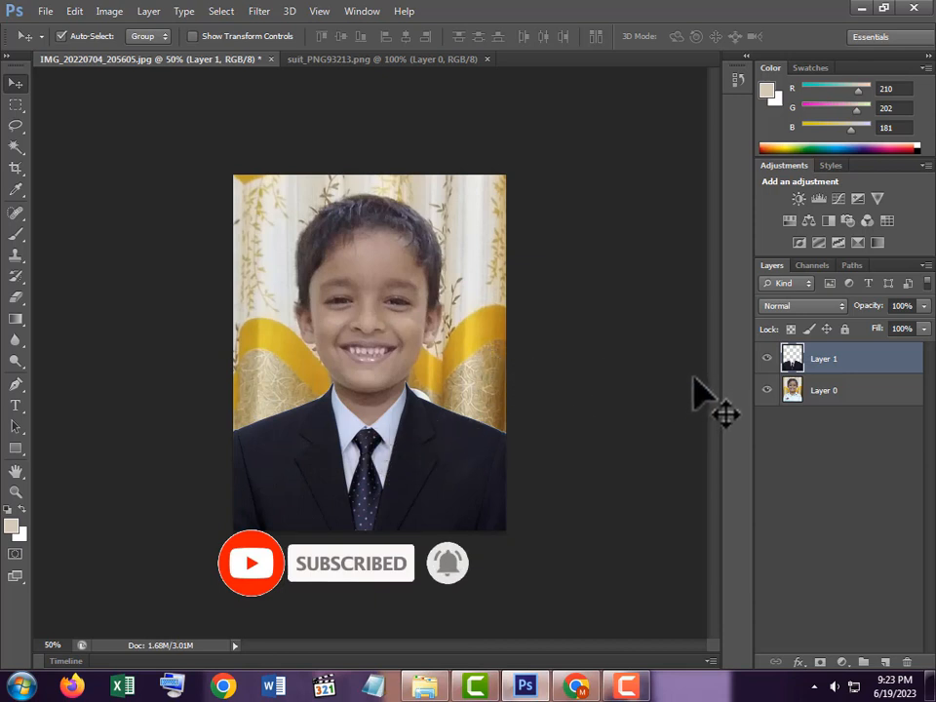
{"action": "left_click", "coordinate": [860, 361]}
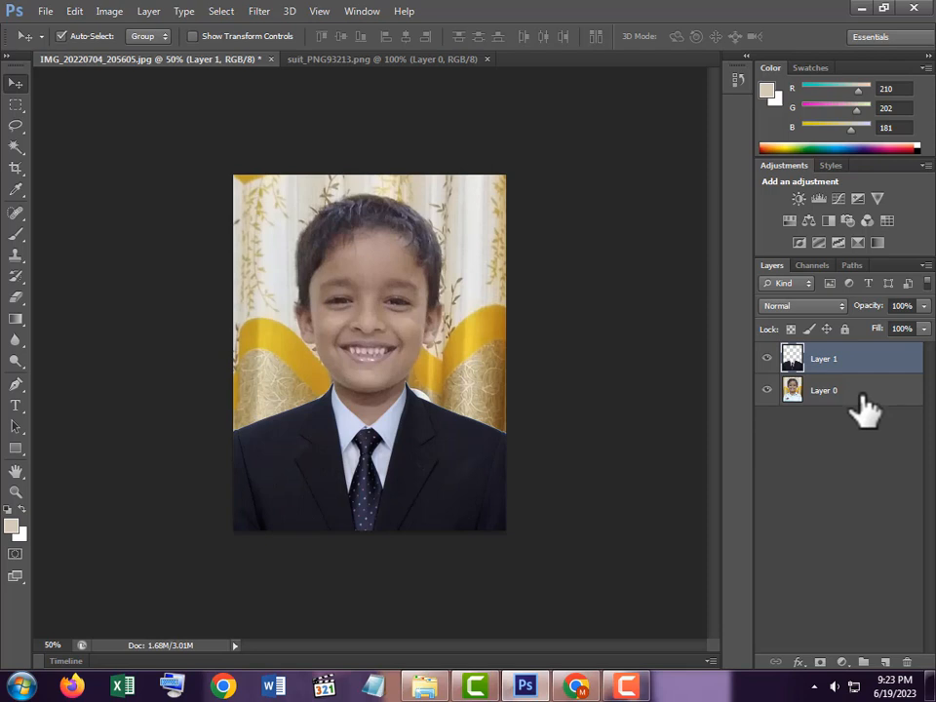
Select Layer 1 and Layer 0 together and merge them with Merge Layers
{"action": "left_click", "coordinate": [860, 394], "text": "shift"}
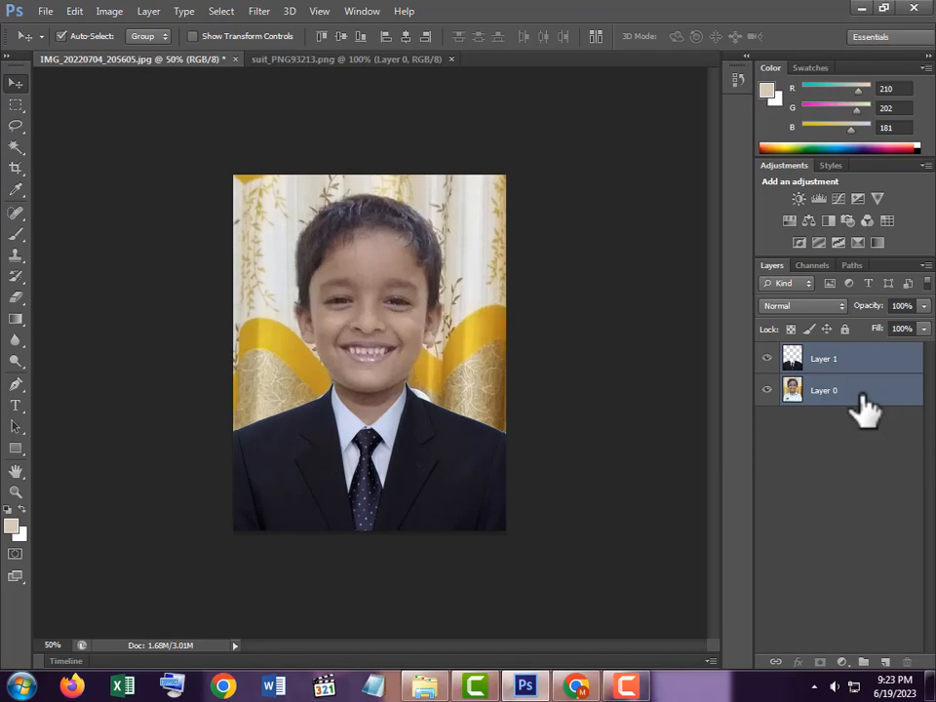
{"action": "right_click", "coordinate": [863, 407]}
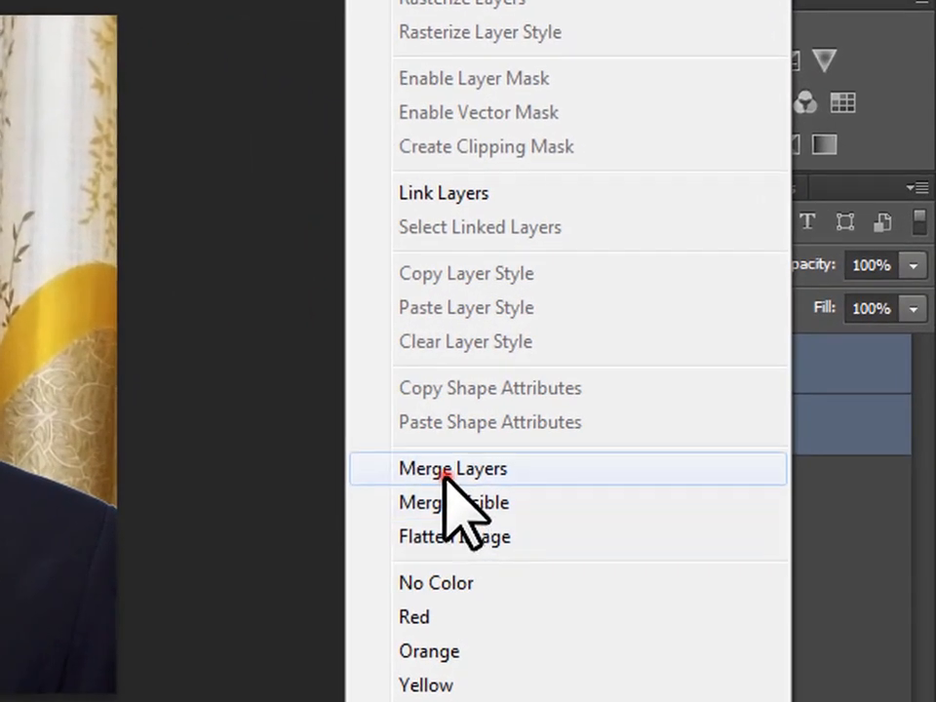
{"action": "left_click", "coordinate": [447, 471]}
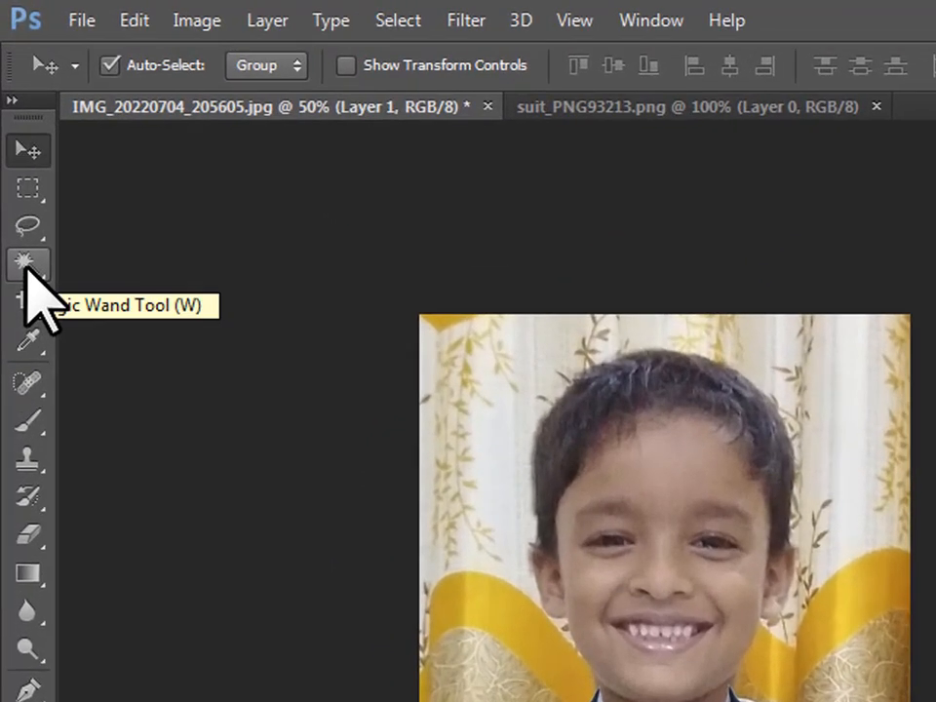
Use an enlarged Quick Selection brush to select the curtain on the left, top and right
{"action": "left_click", "coordinate": [25, 265]}
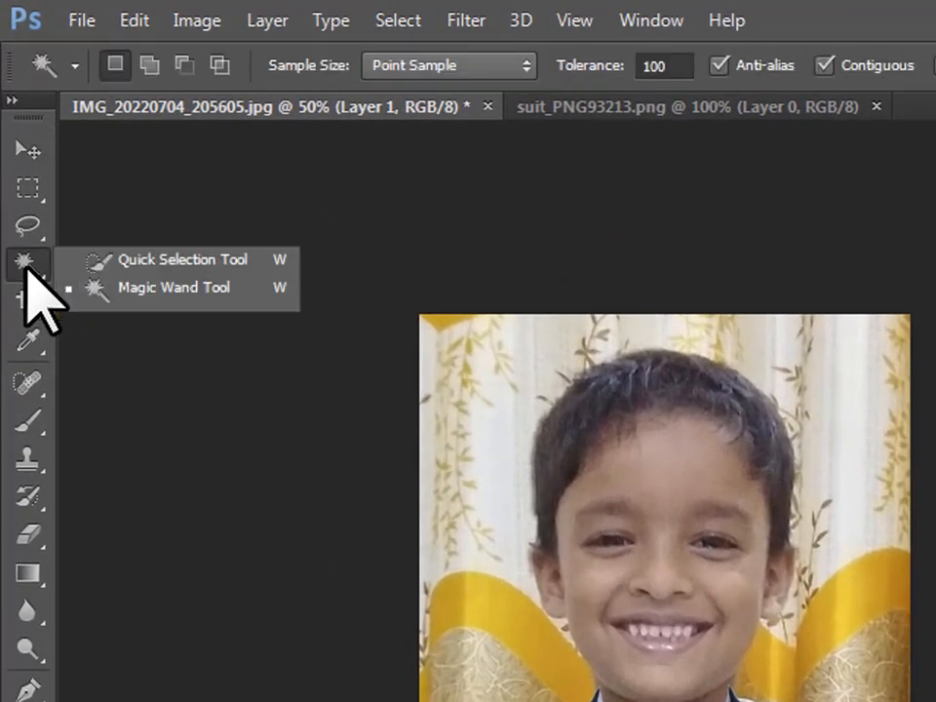
{"action": "left_click", "coordinate": [146, 259]}
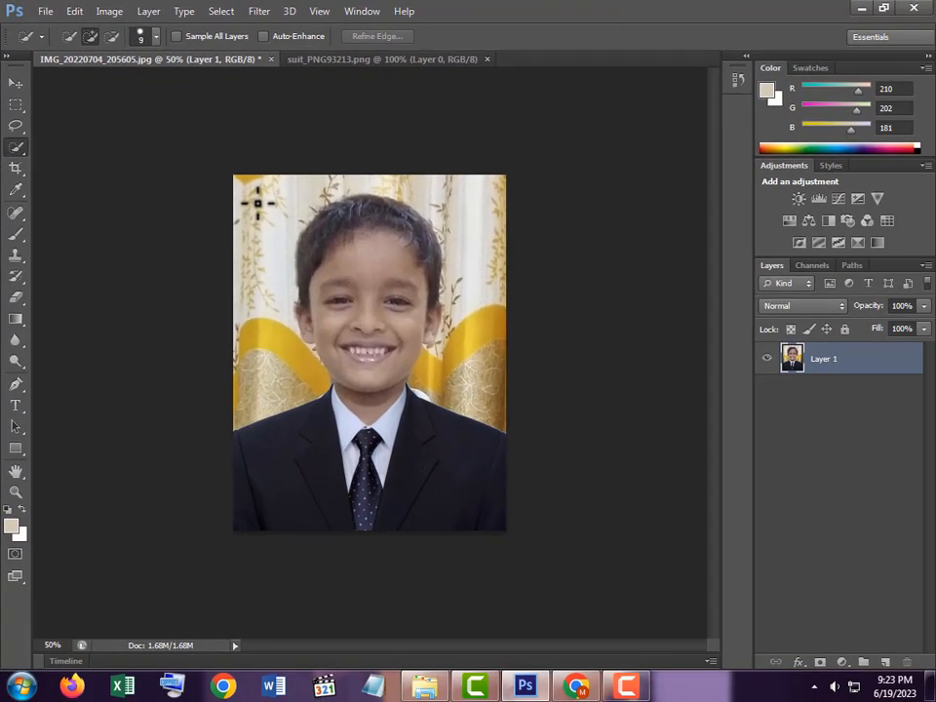
{"action": "key", "text": "bracketright"}
{"action": "left_click_drag", "start_coordinate": [253, 202], "coordinate": [256, 352]}
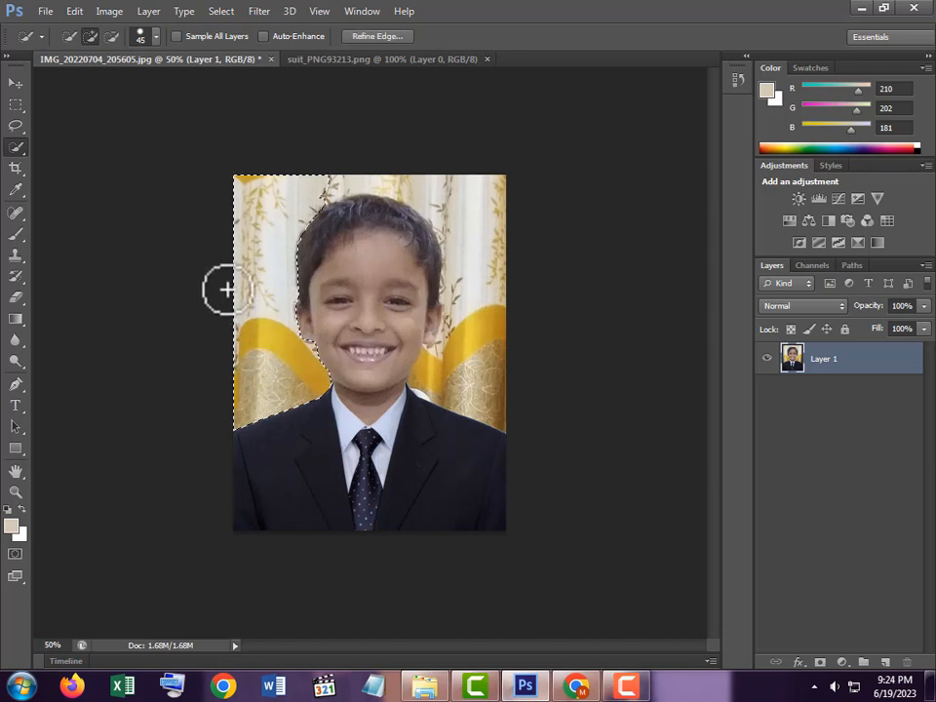
{"action": "mouse_move", "coordinate": [295, 179]}
{"action": "left_mouse_down"}
{"action": "mouse_move", "coordinate": [458, 186]}
{"action": "mouse_move", "coordinate": [494, 213]}
{"action": "mouse_move", "coordinate": [503, 274]}
{"action": "mouse_move", "coordinate": [495, 326]}
{"action": "mouse_move", "coordinate": [474, 371]}
{"action": "mouse_move", "coordinate": [429, 361]}
{"action": "left_mouse_up"}
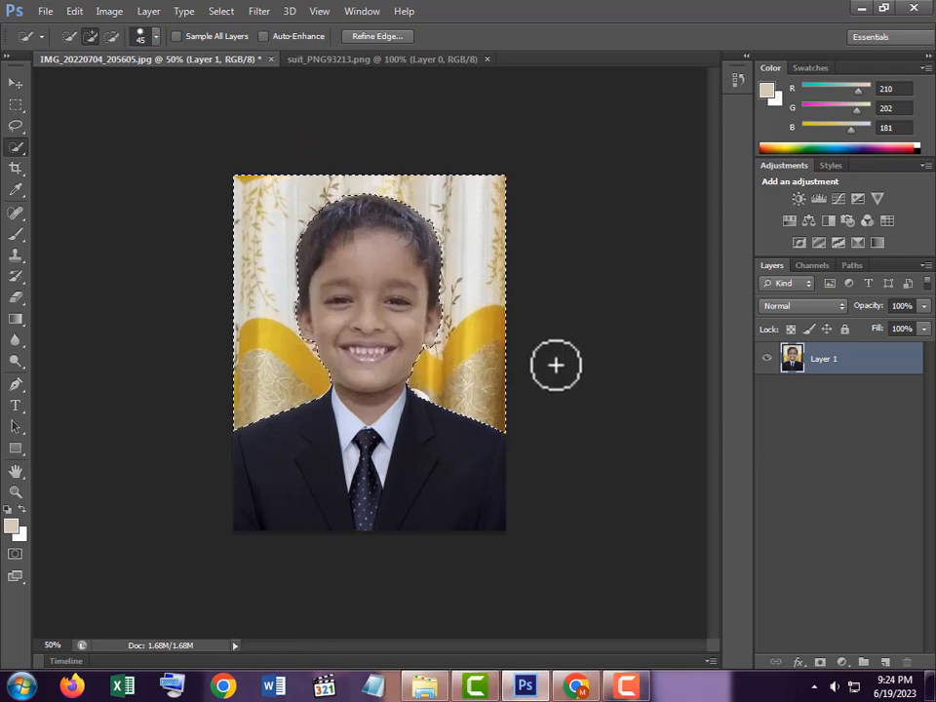
Start a Solid Color fill, back out of it, and zoom the image to 66.7%
{"action": "left_click", "coordinate": [842, 663]}
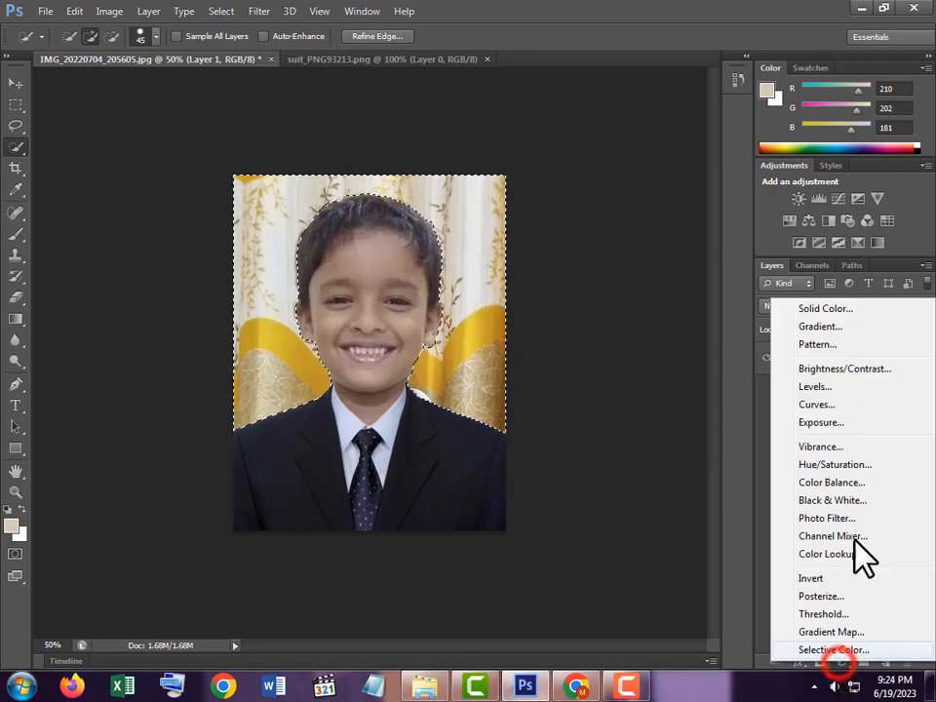
{"action": "left_click", "coordinate": [816, 311]}
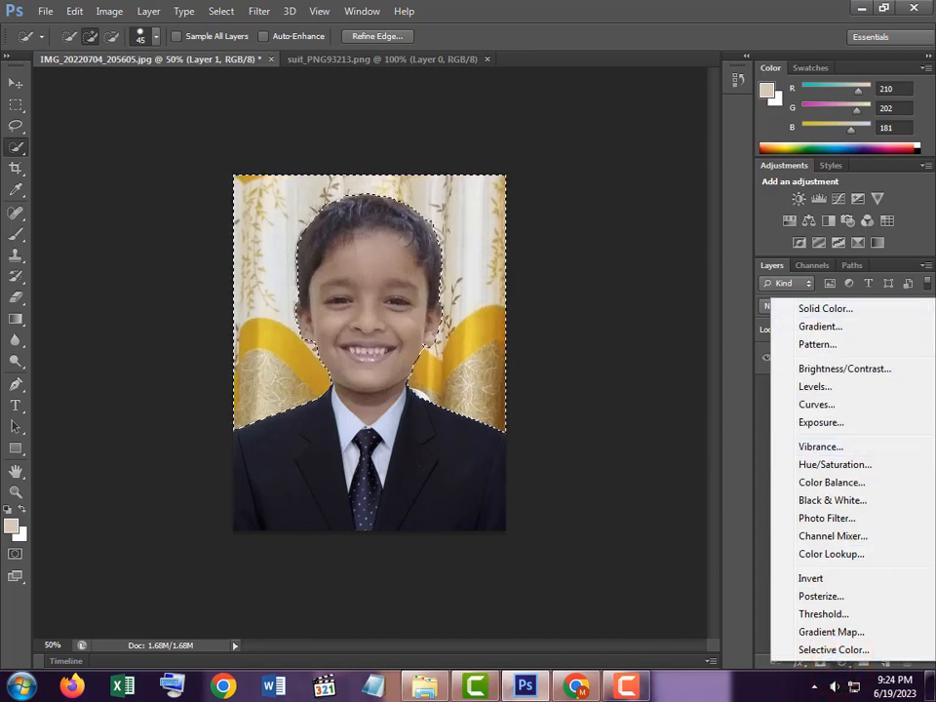
{"action": "left_click", "coordinate": [698, 680]}
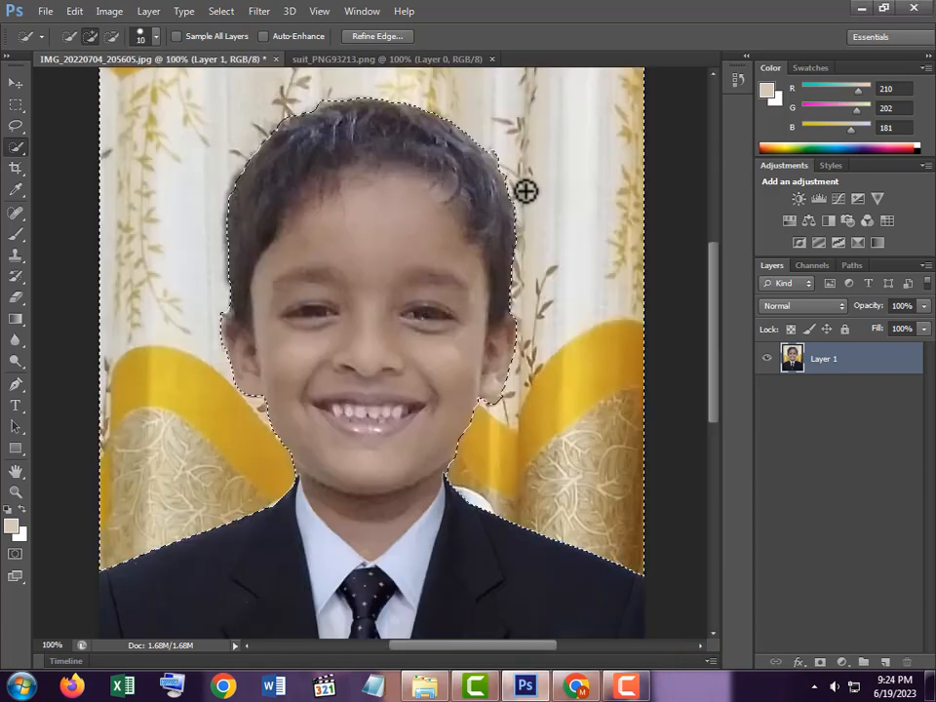
{"action": "left_click", "coordinate": [529, 308], "text": "alt"}
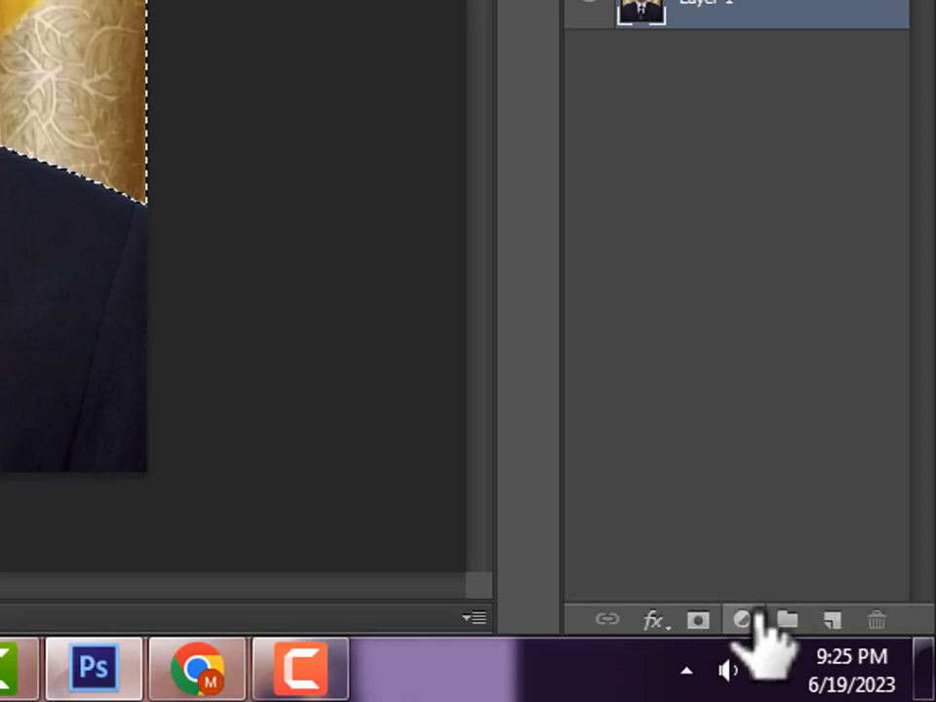
Add a Solid Color fill layer and try white, tan, brown and gold background shades
{"action": "left_click", "coordinate": [742, 620]}
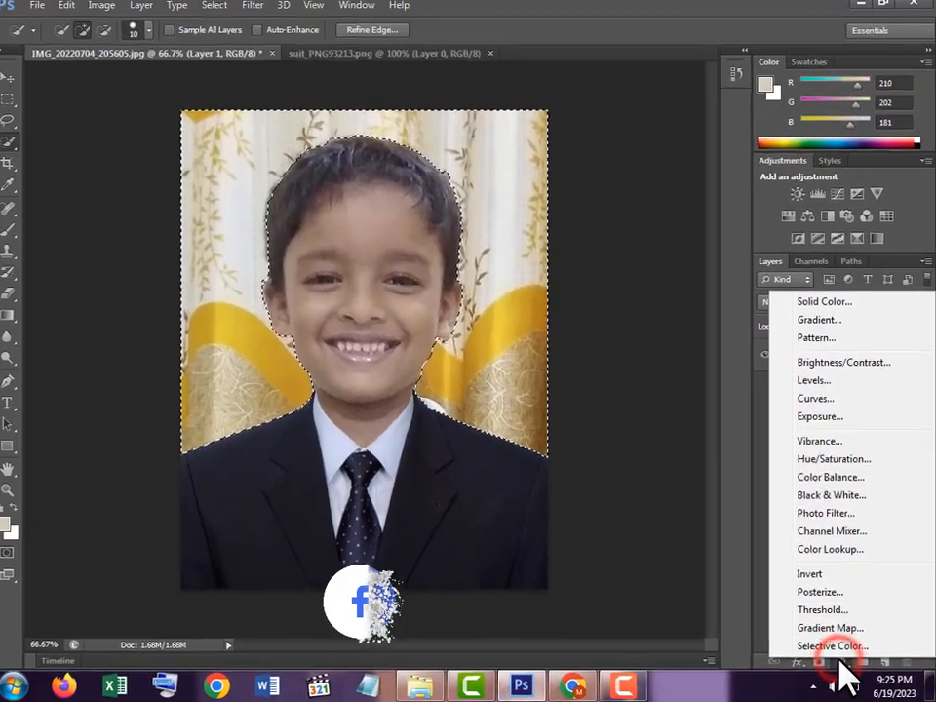
{"action": "left_click", "coordinate": [817, 305]}
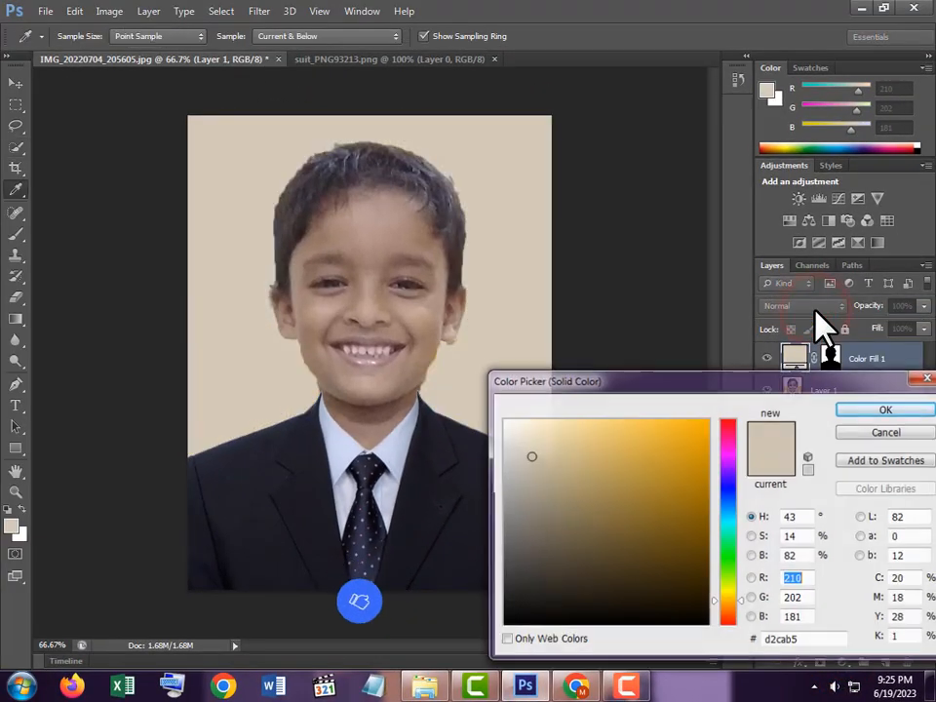
{"action": "left_click", "coordinate": [514, 433]}
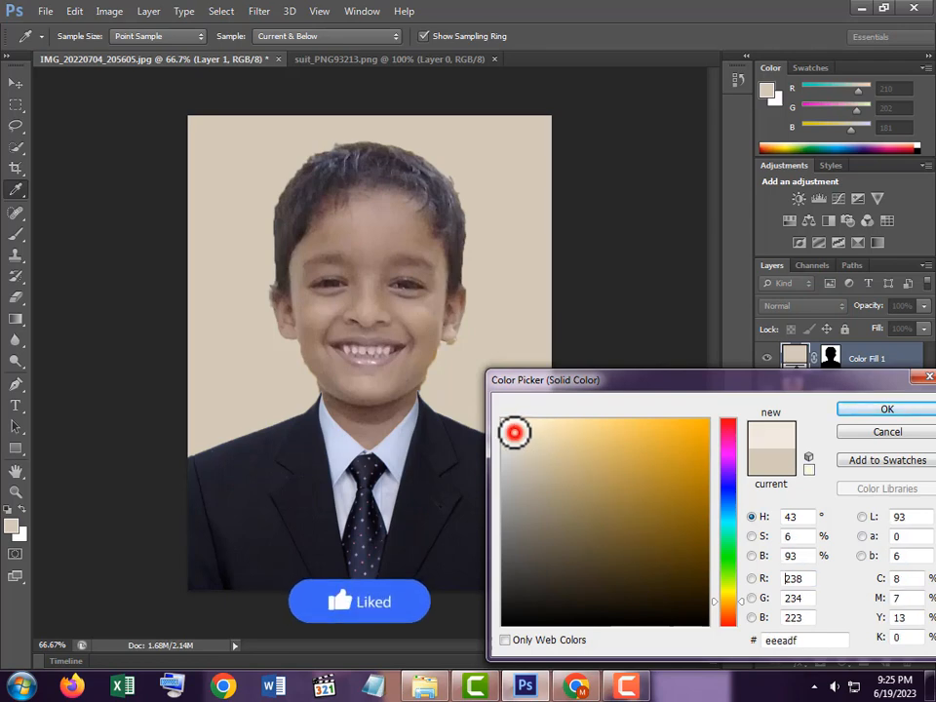
{"action": "left_click", "coordinate": [601, 466]}
{"action": "left_click", "coordinate": [636, 568]}
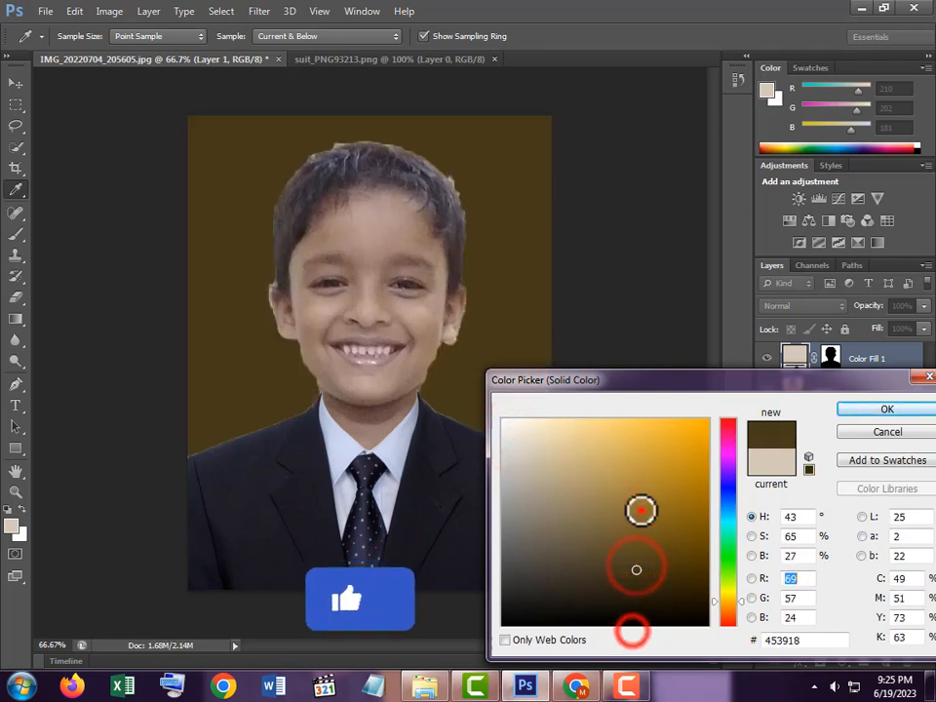
{"action": "left_click", "coordinate": [639, 508]}
Settle the fill on teal #66a5a6 and confirm the Color Fill 1 layer
{"action": "left_click", "coordinate": [727, 462]}
{"action": "left_click", "coordinate": [727, 519]}
{"action": "left_click", "coordinate": [681, 458]}
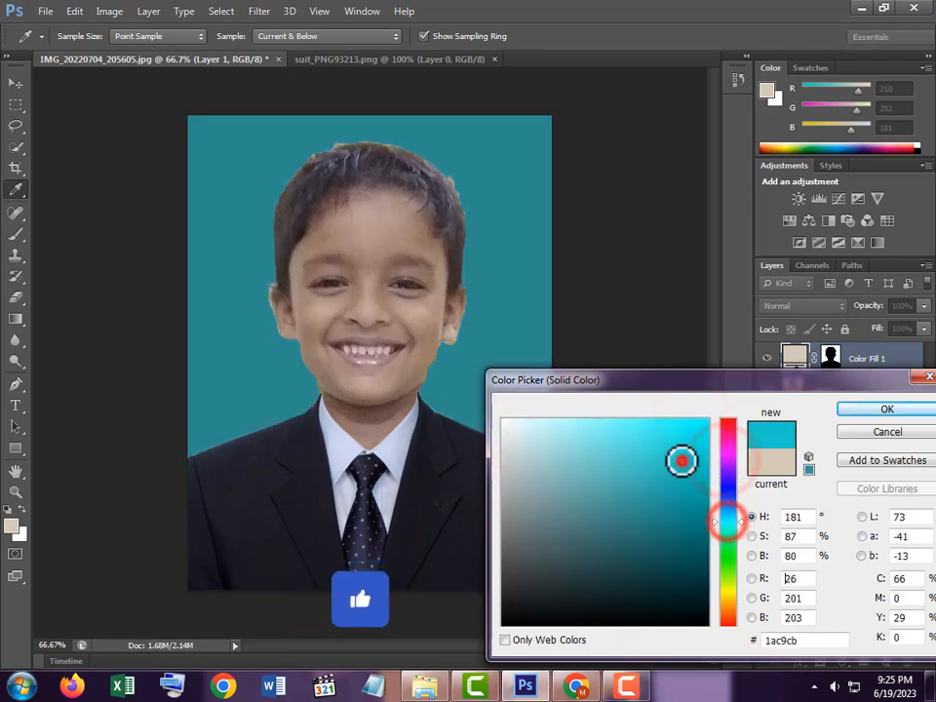
{"action": "left_click", "coordinate": [660, 435]}
{"action": "left_click", "coordinate": [567, 541]}
{"action": "left_click", "coordinate": [568, 593]}
{"action": "left_click", "coordinate": [564, 603]}
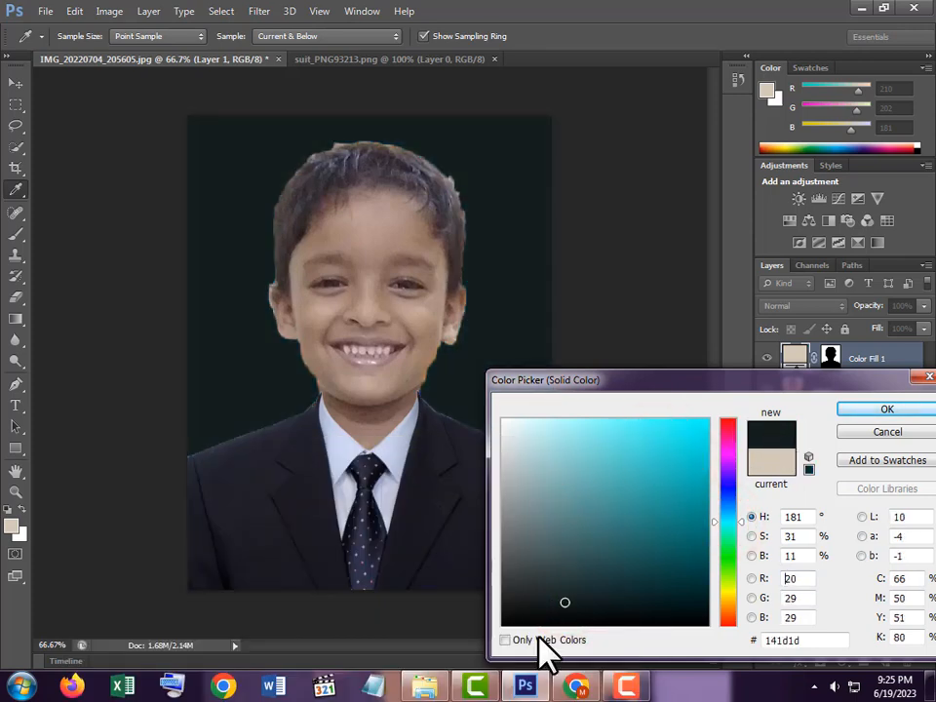
{"action": "left_click", "coordinate": [529, 610]}
{"action": "mouse_move", "coordinate": [625, 612]}
{"action": "left_mouse_down"}
{"action": "mouse_move", "coordinate": [667, 585]}
{"action": "mouse_move", "coordinate": [613, 513]}
{"action": "mouse_move", "coordinate": [574, 486]}
{"action": "mouse_move", "coordinate": [581, 490]}
{"action": "left_mouse_up"}
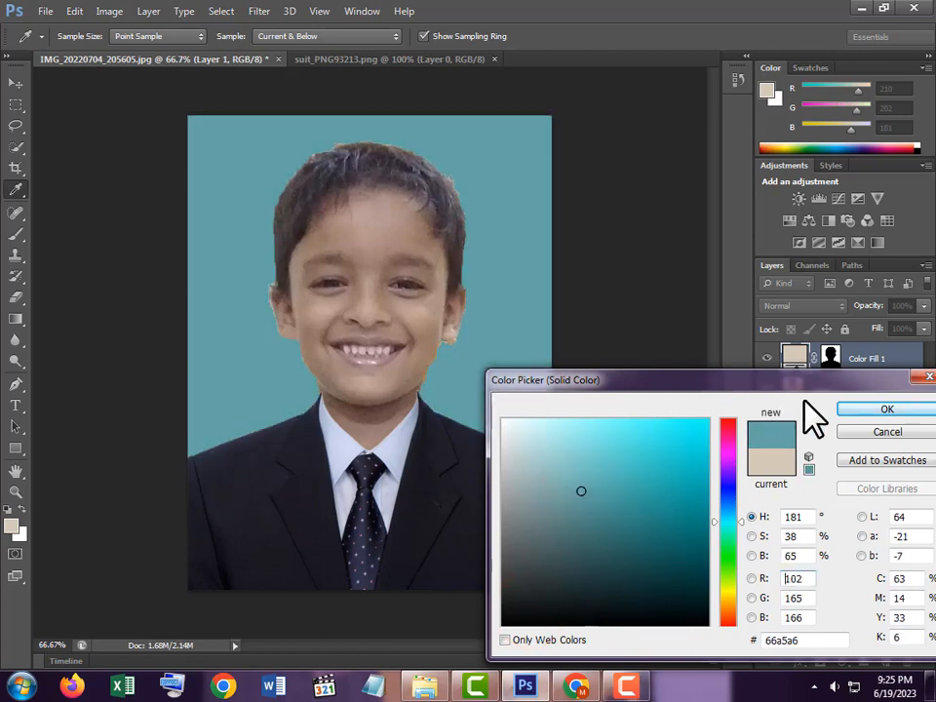
{"action": "left_click", "coordinate": [882, 411]}
Zoom out to the whole portrait and compare it against the original photo in Photo Viewer
{"action": "key", "text": "w"}
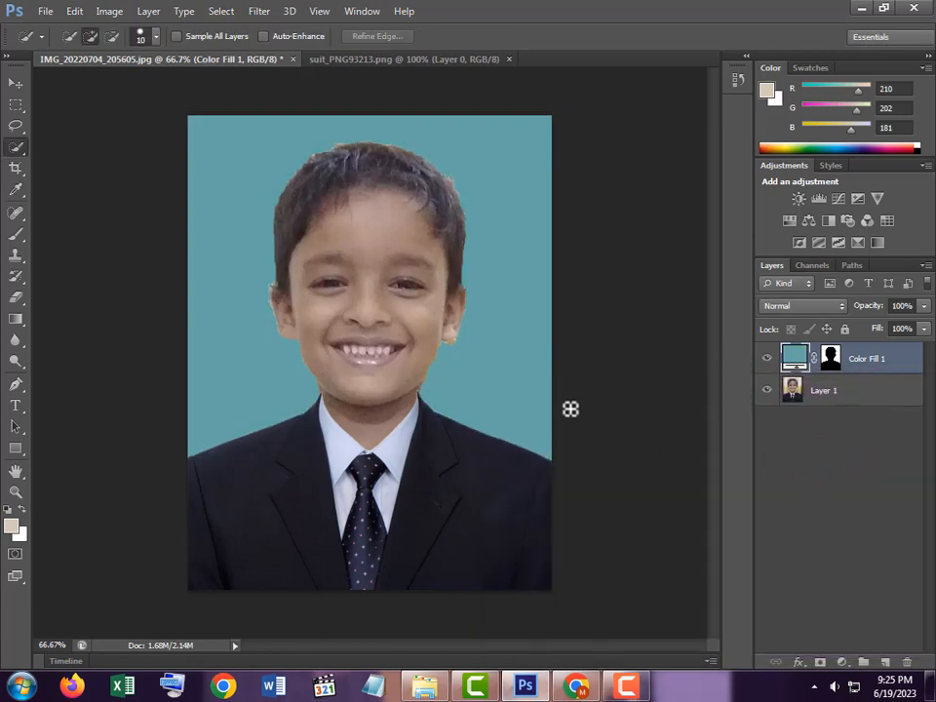
{"action": "left_click", "coordinate": [511, 408], "text": "ctrl+alt"}
{"action": "left_click", "coordinate": [511, 408], "text": "ctrl+alt"}
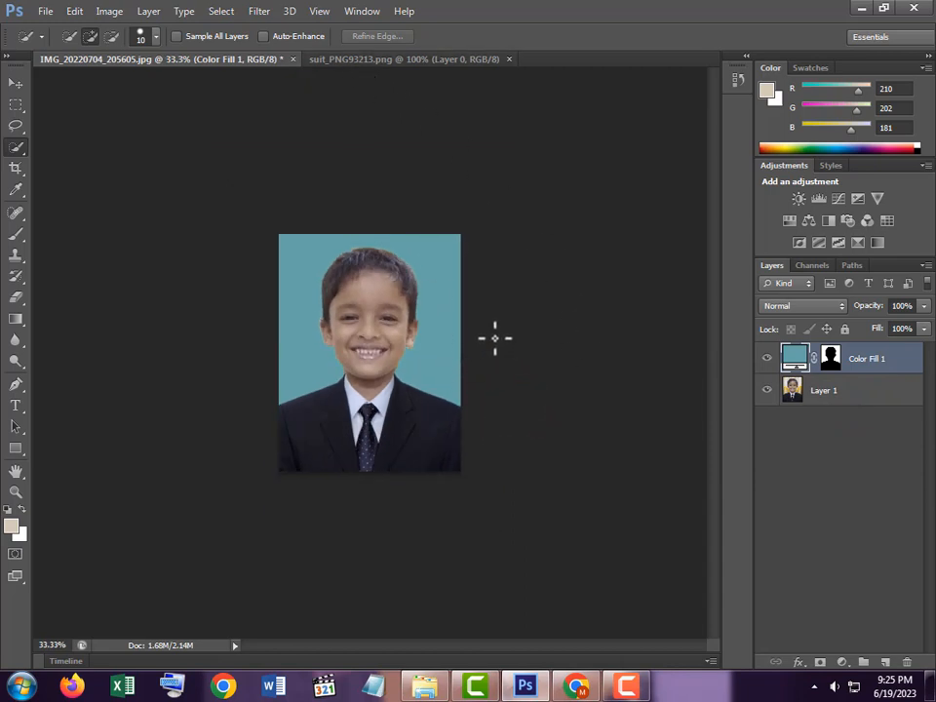
{"action": "left_click", "coordinate": [860, 9]}
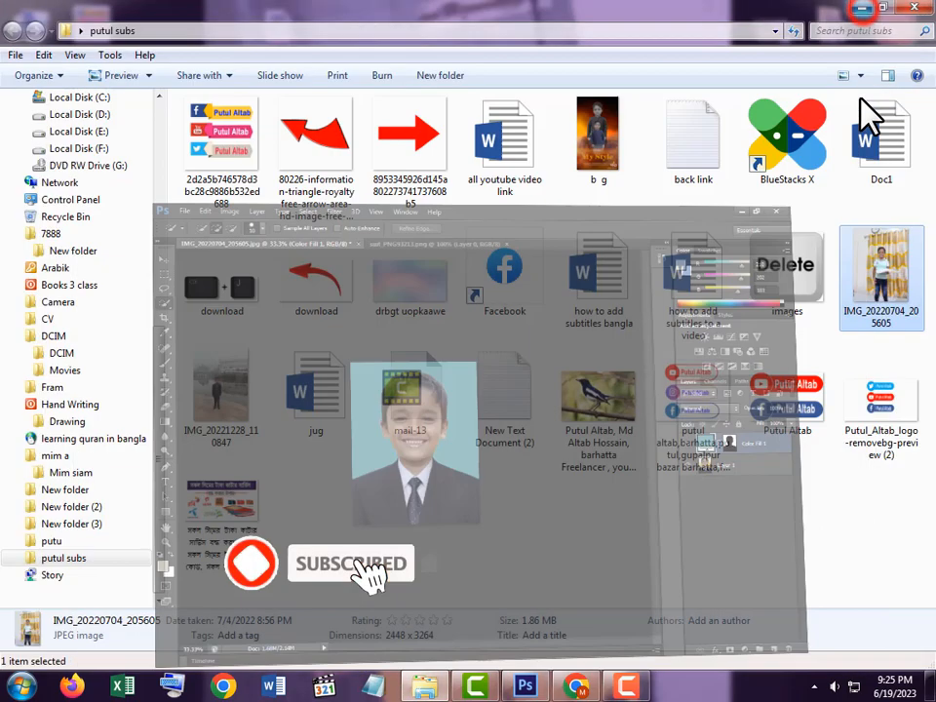
{"action": "double_click", "coordinate": [878, 300]}
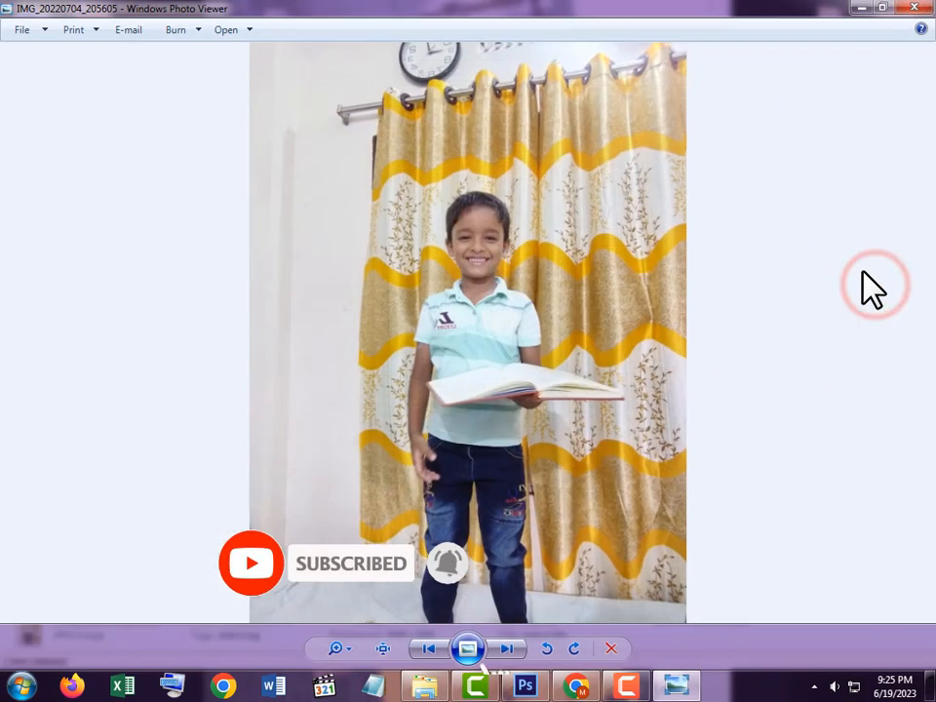
{"action": "left_click", "coordinate": [532, 685]}
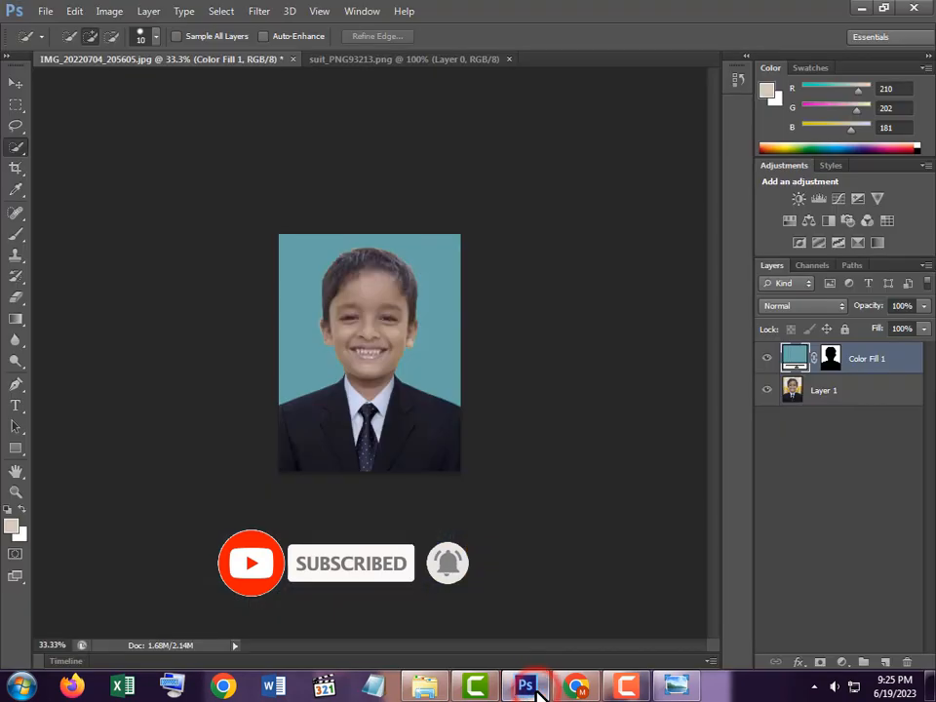